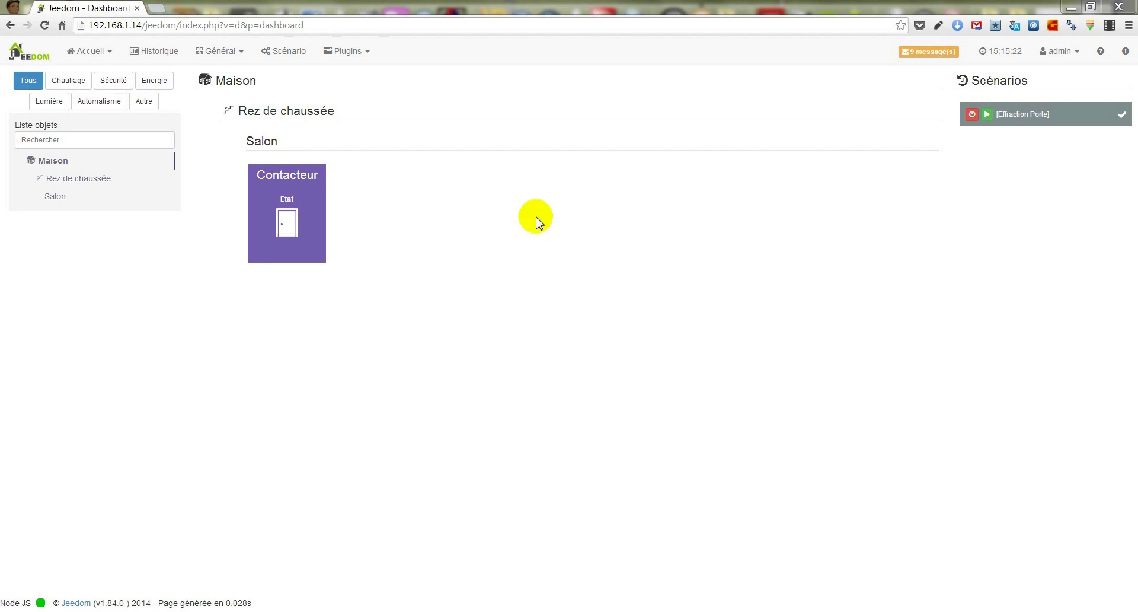
# Step: Install the beta of the Agenda plugin from the Market and activate it
pyautogui.click(230, 53)
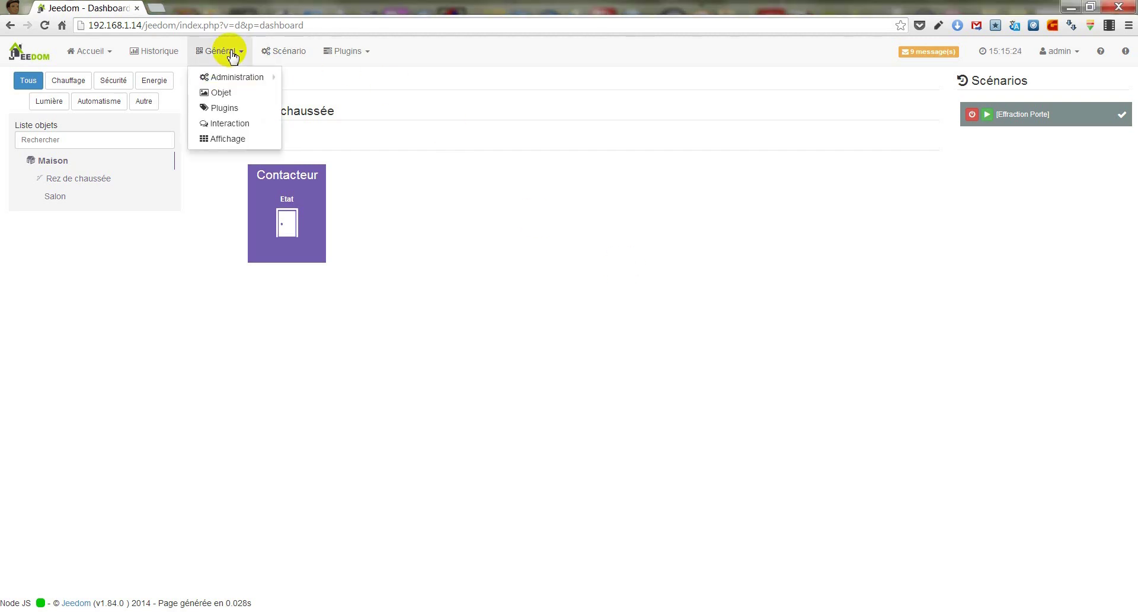
pyautogui.click(224, 107)
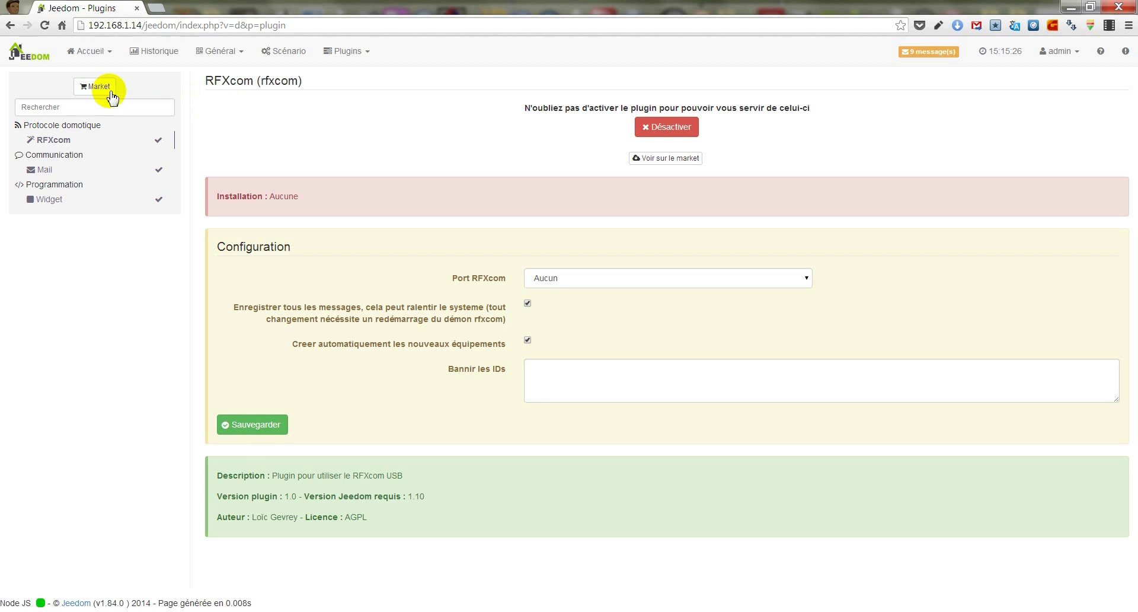
pyautogui.click(103, 91)
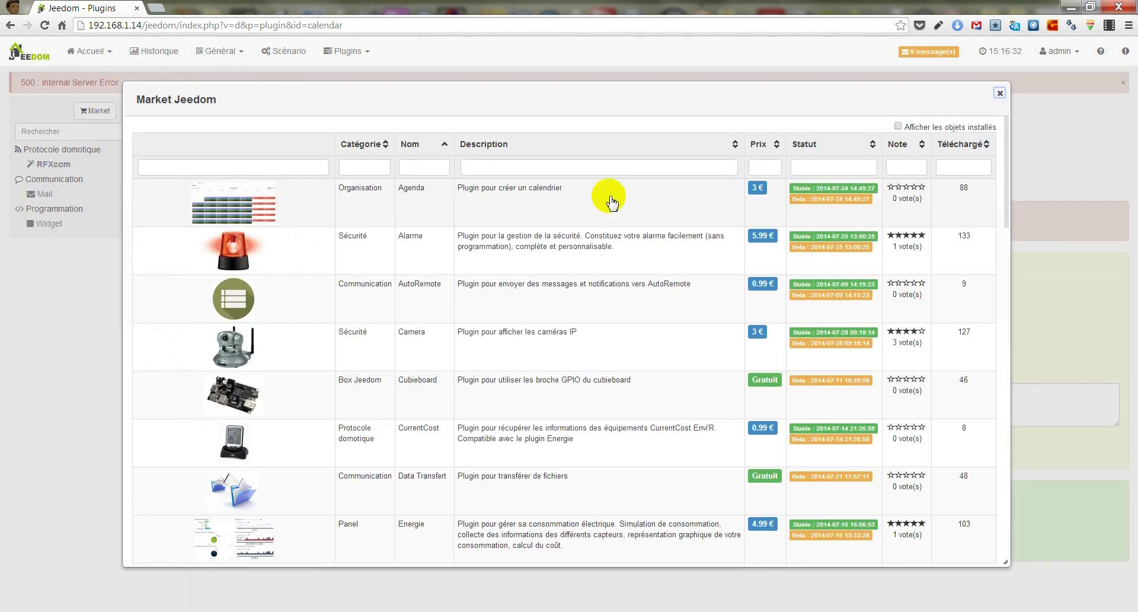
pyautogui.click(612, 201)
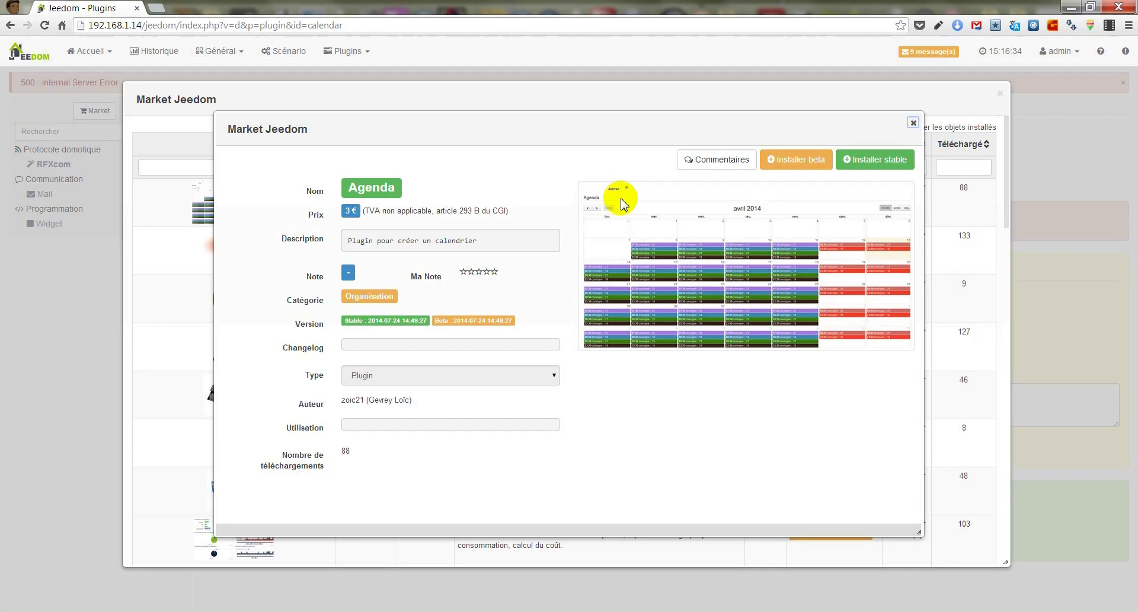
pyautogui.click(786, 162)
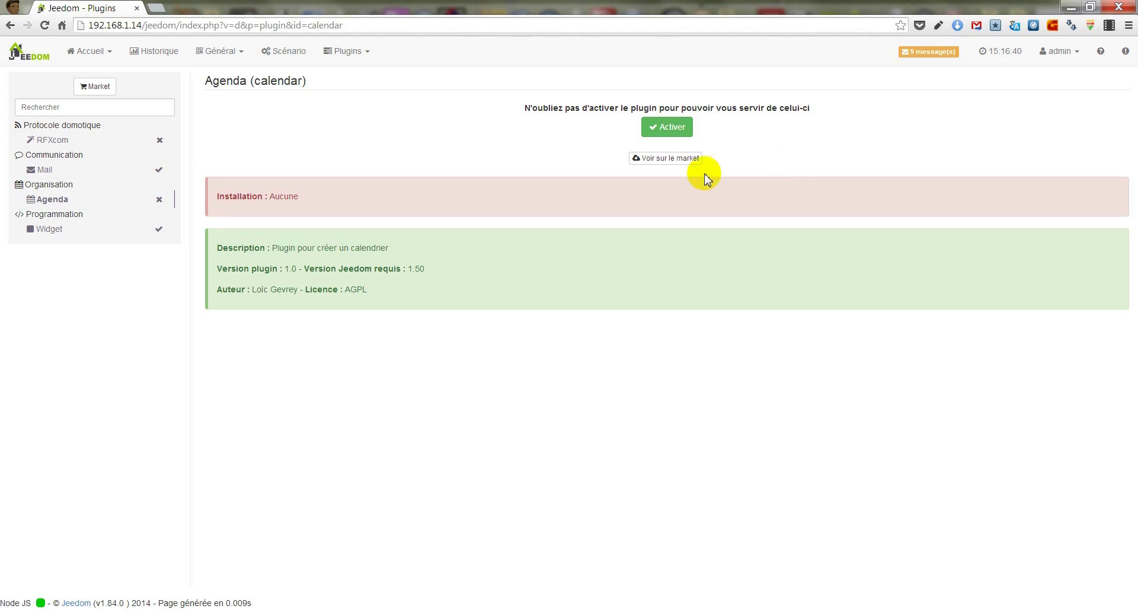
pyautogui.click(688, 129)
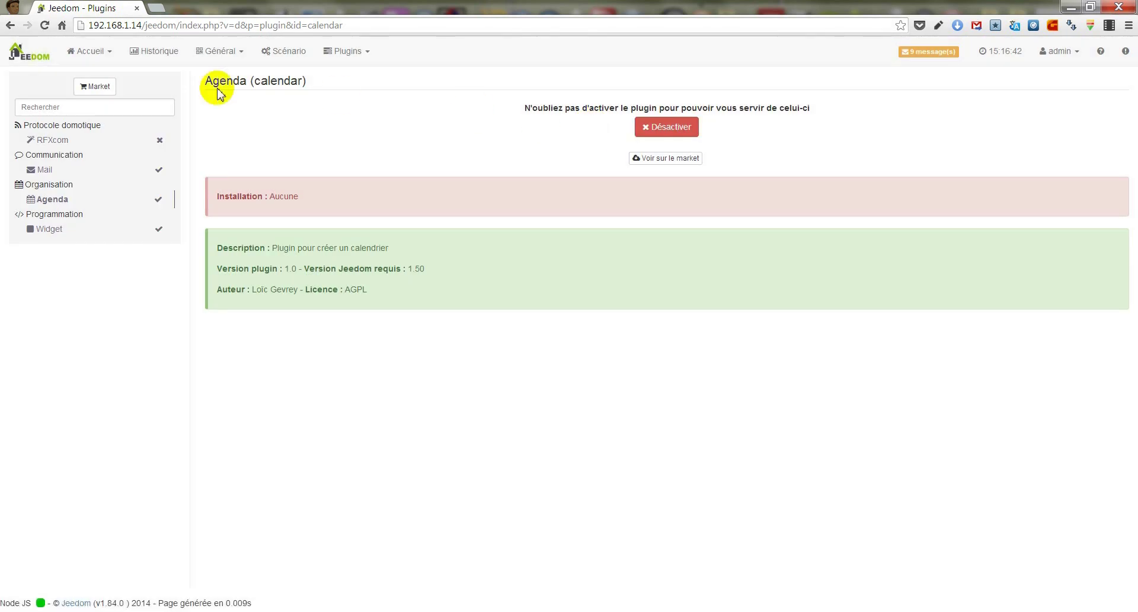
pyautogui.click(97, 86)
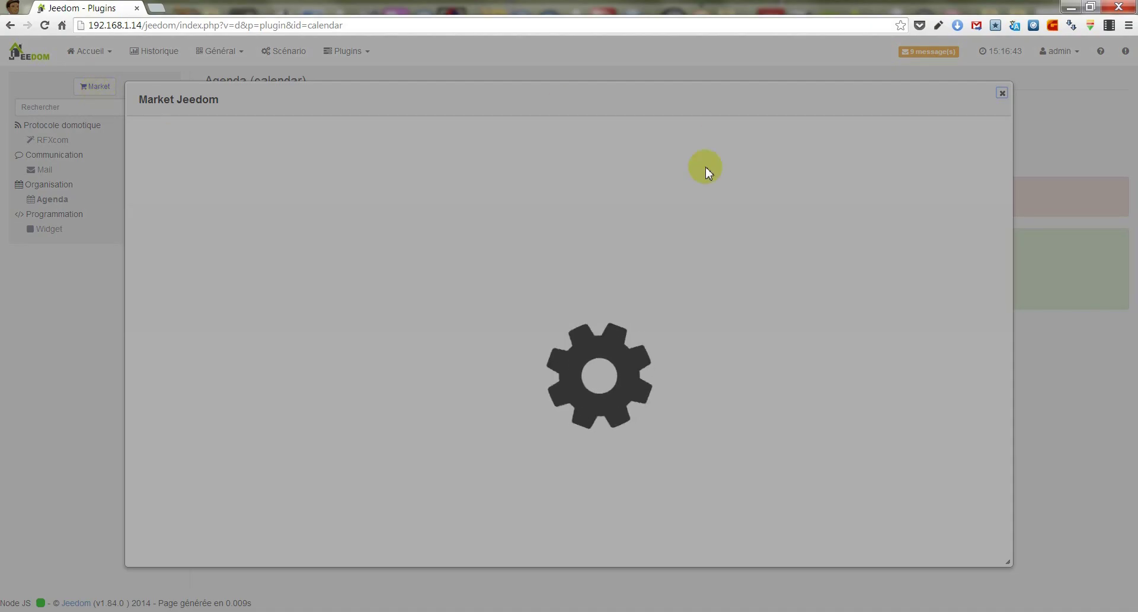
# Step: Install the beta of the Free Mobile SMS plugin from the Market and activate it
pyautogui.scroll(-5, 579, 274)
pyautogui.scroll(-1, 578, 284)
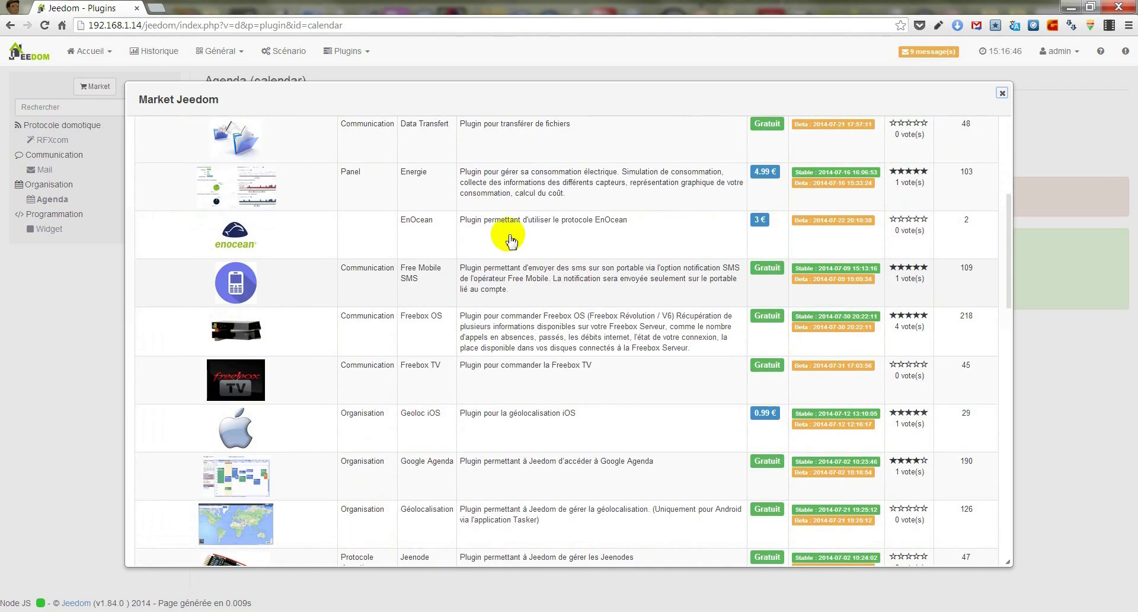
pyautogui.click(596, 273)
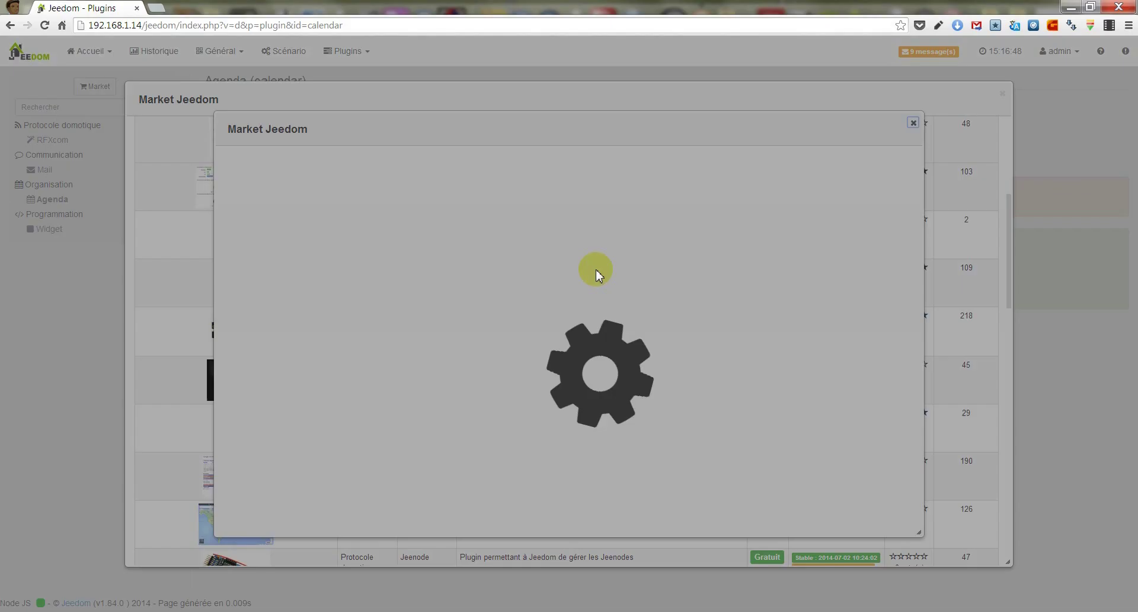
pyautogui.click(788, 160)
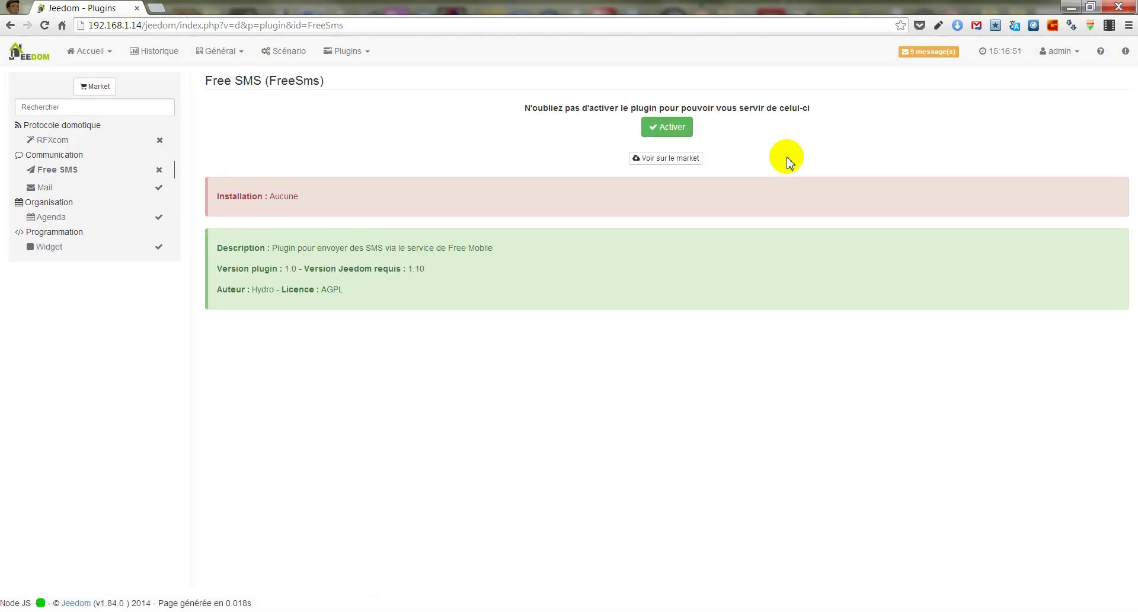
pyautogui.click(668, 127)
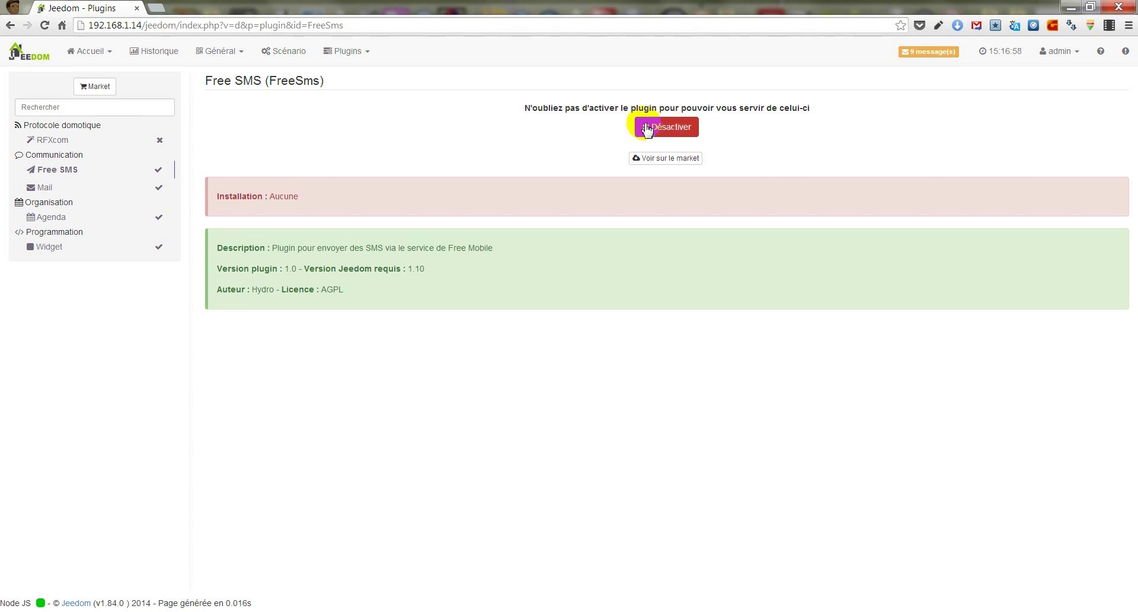
pyautogui.click(356, 51)
pyautogui.moveTo(382, 74)
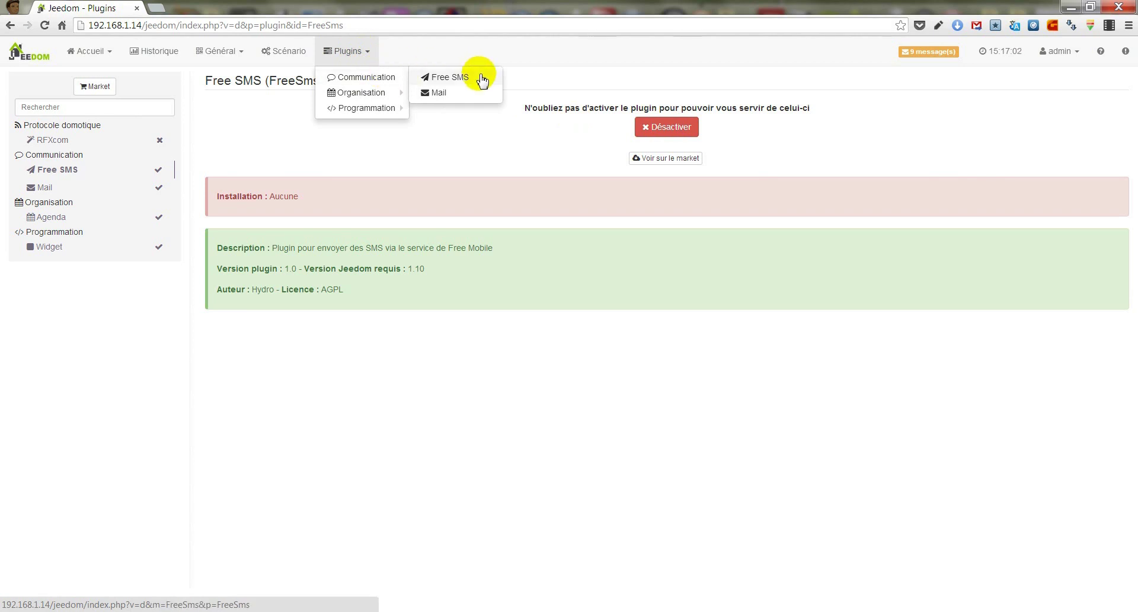
# Step: Add a Free SMS equipment named 'SMS Free' and mark it active
pyautogui.click(482, 79)
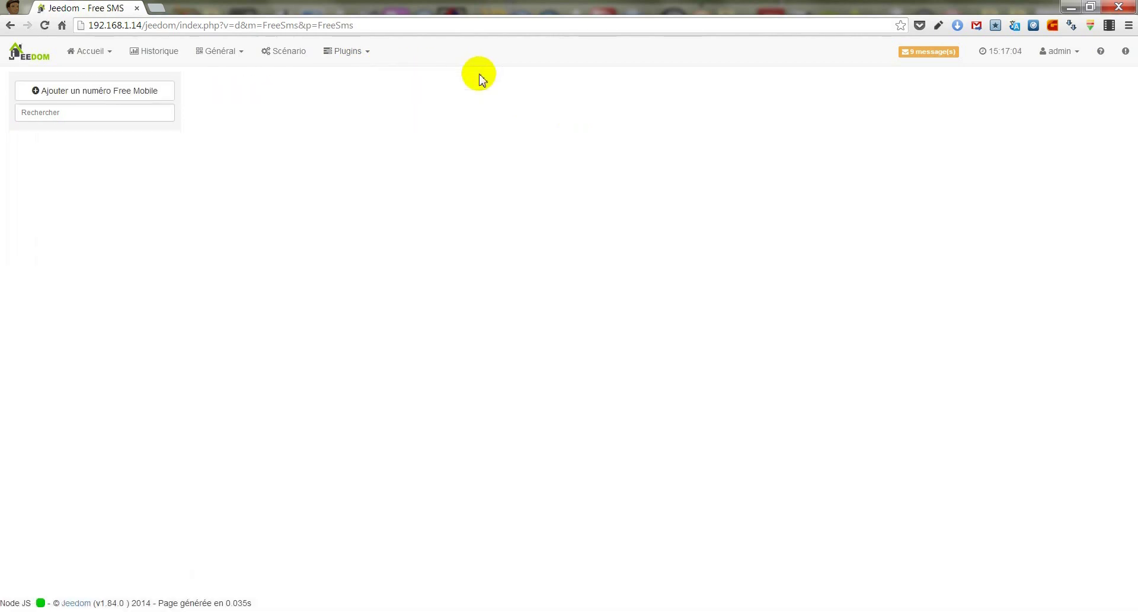
pyautogui.click(162, 97)
pyautogui.write('S')
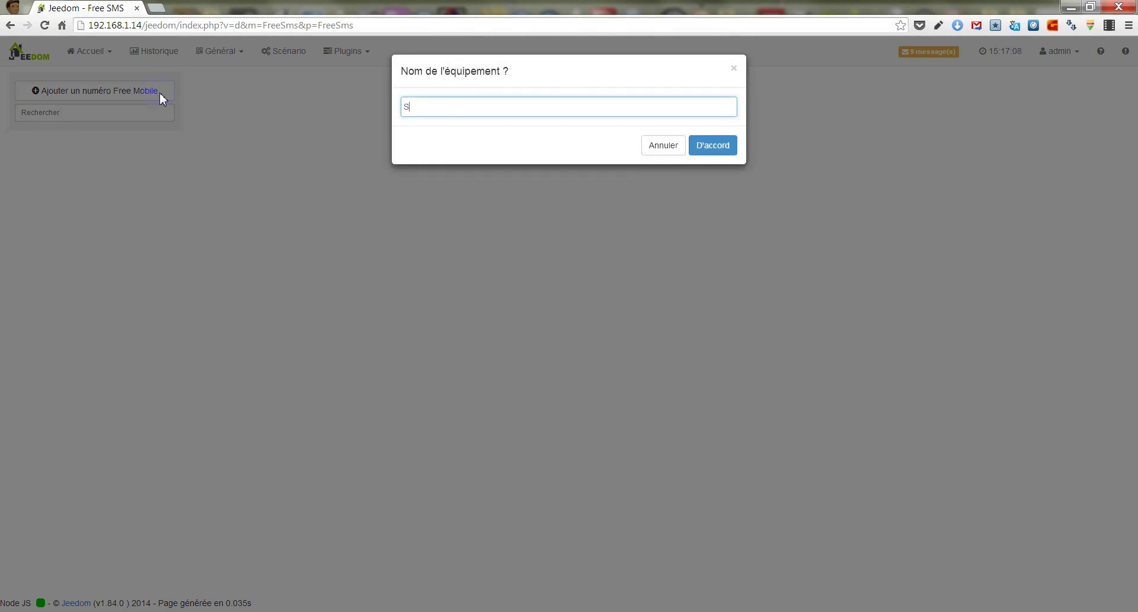
pyautogui.write('MS Free')
pyautogui.click(705, 148)
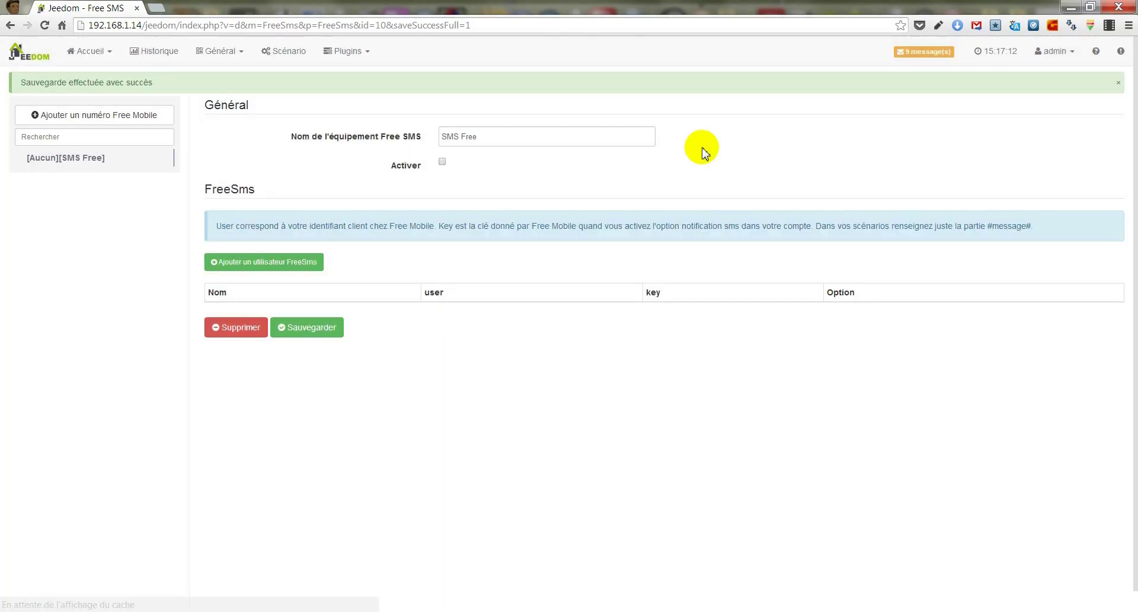
pyautogui.click(442, 162)
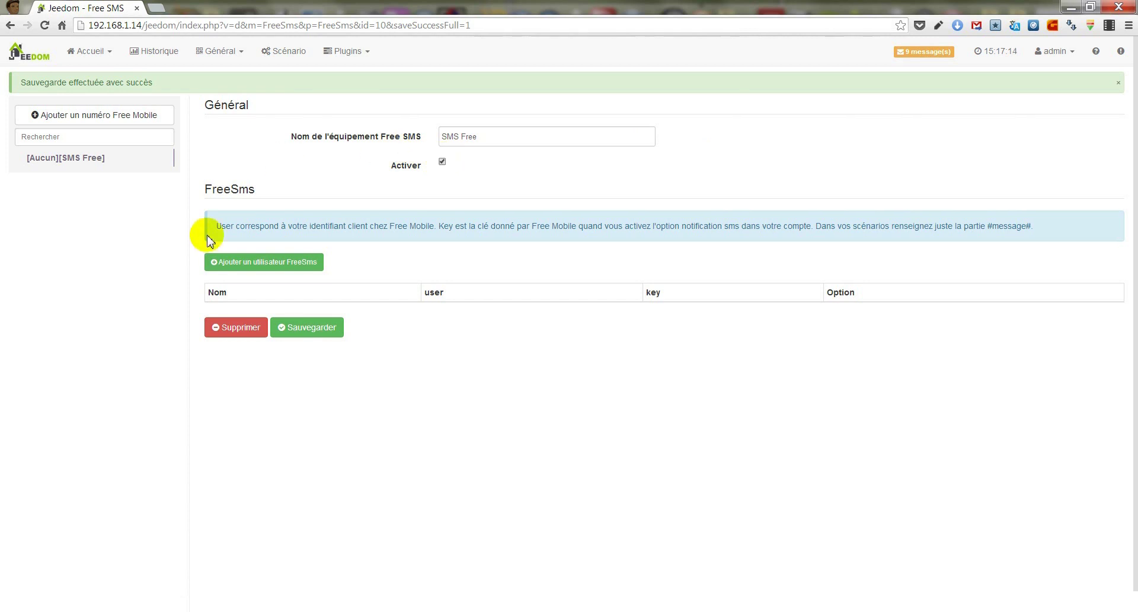
# Step: Add FreeSms user 'SMS Fre' with the Free Mobile account ID and API key, then save and test
pyautogui.click(316, 262)
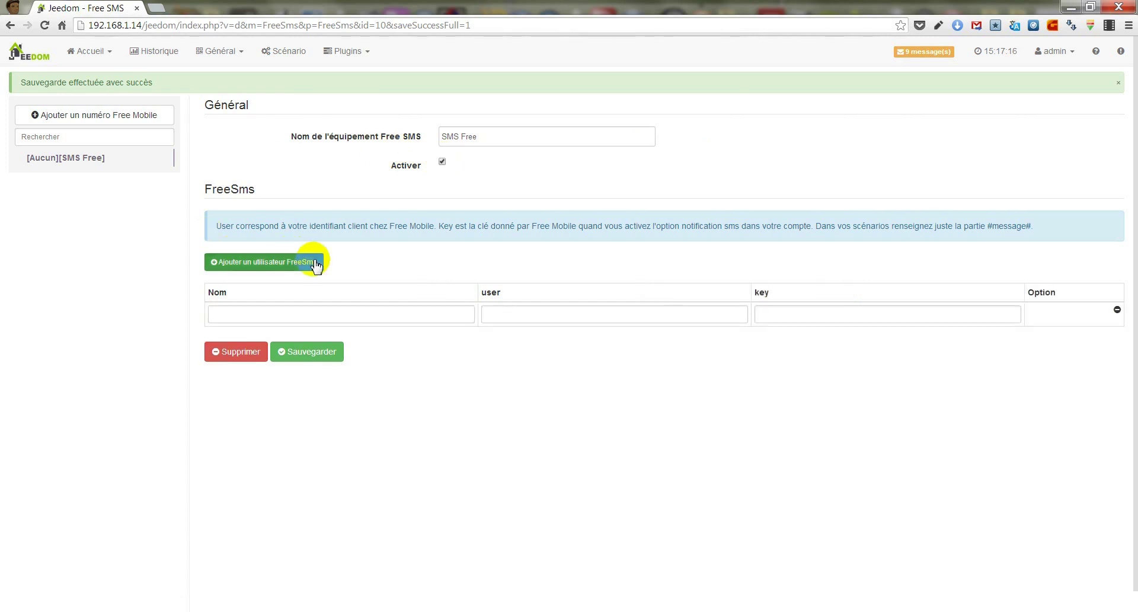
pyautogui.click(329, 315)
pyautogui.write('SMS Free')
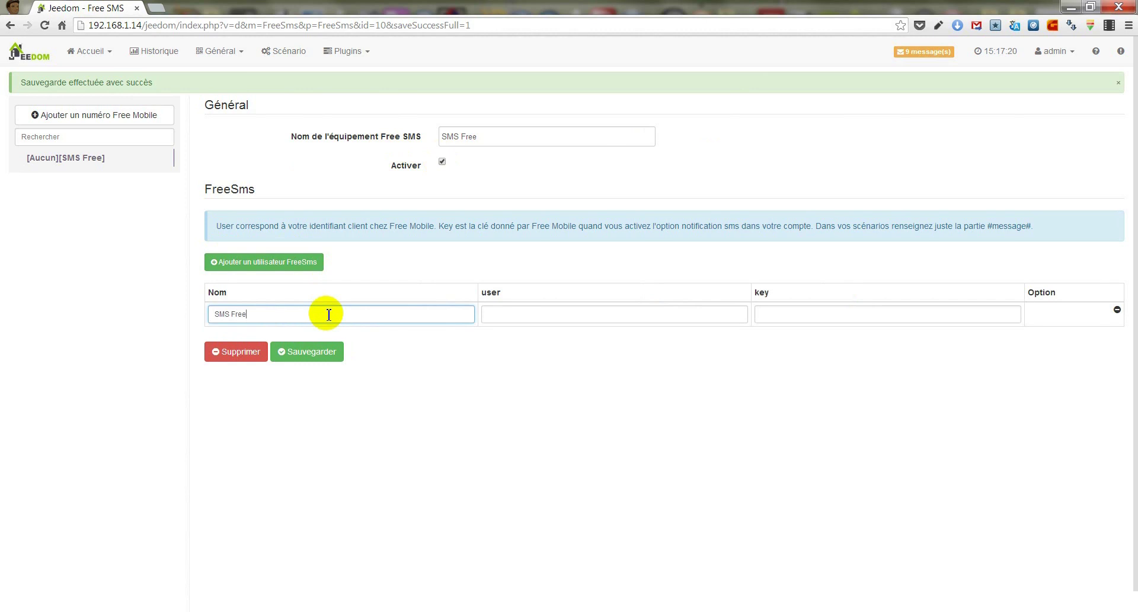
pyautogui.click(620, 314)
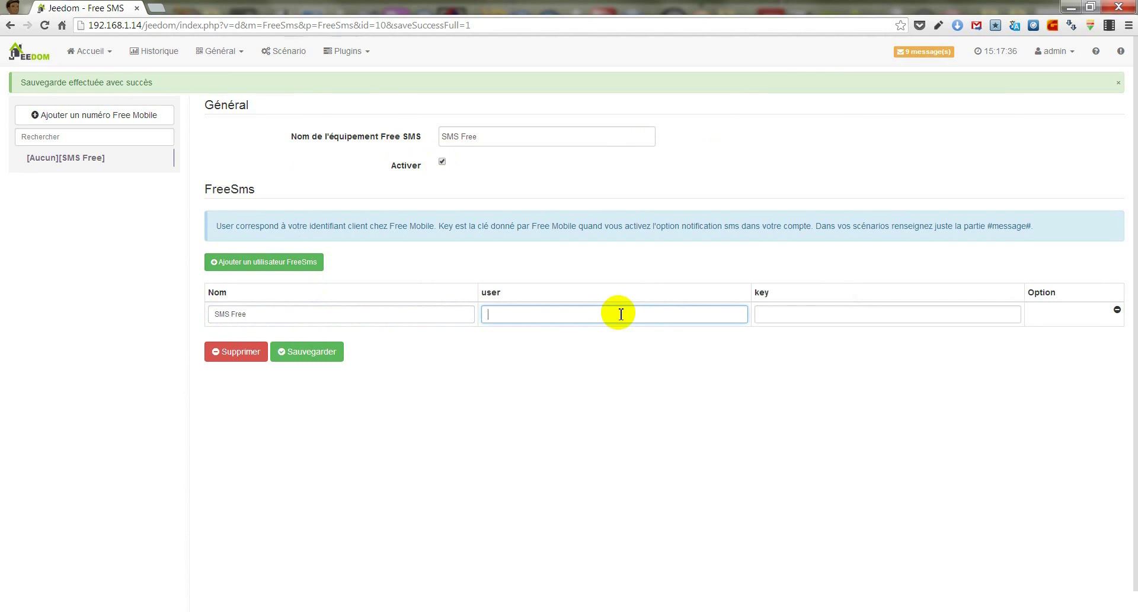
pyautogui.click(792, 320)
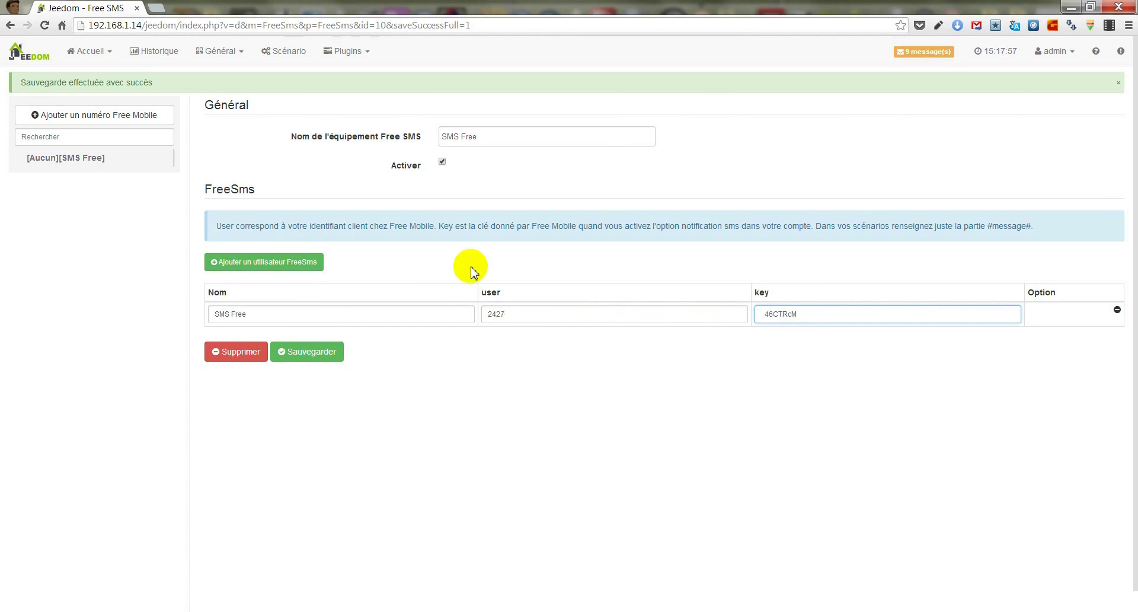
pyautogui.click(317, 354)
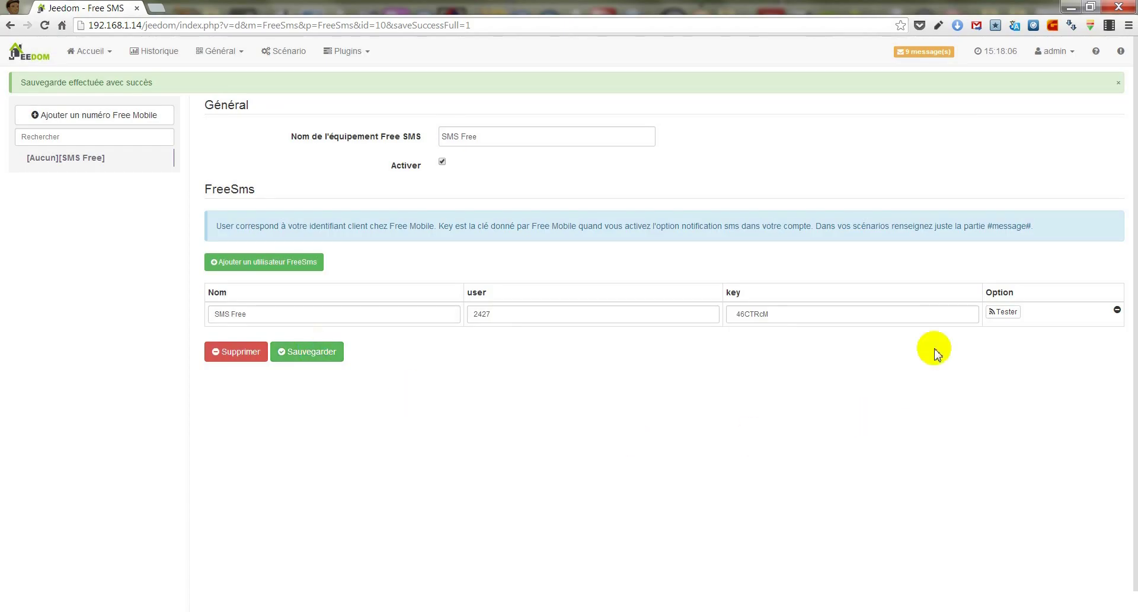
pyautogui.click(1014, 313)
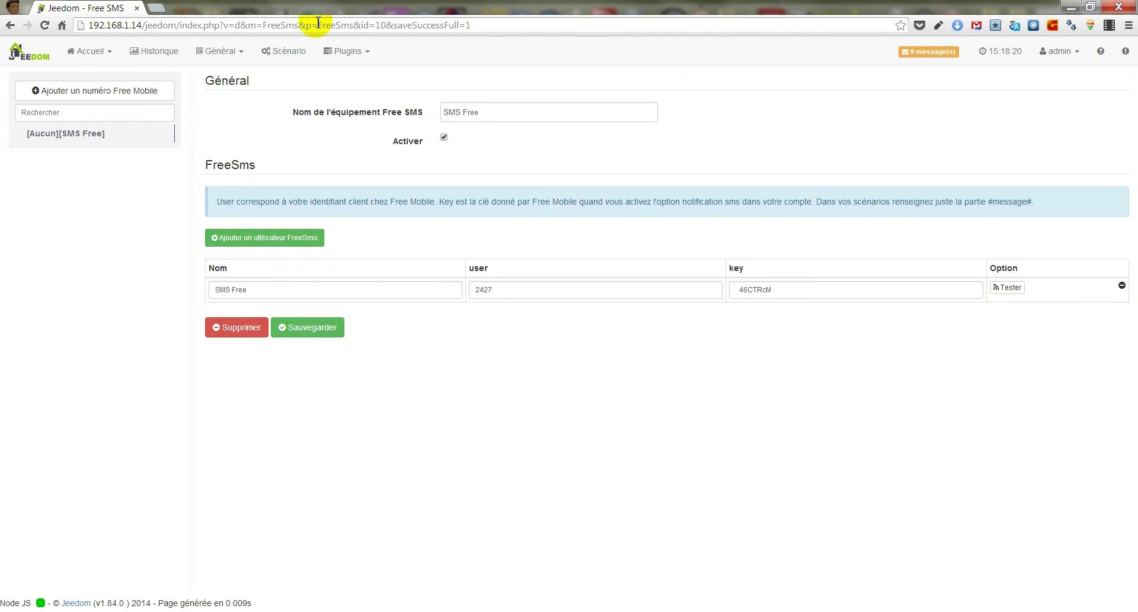
# Step: Create an Agenda equipment named 'Lave Vaisselle' under Plugins > Organisation > Agenda
pyautogui.click(342, 51)
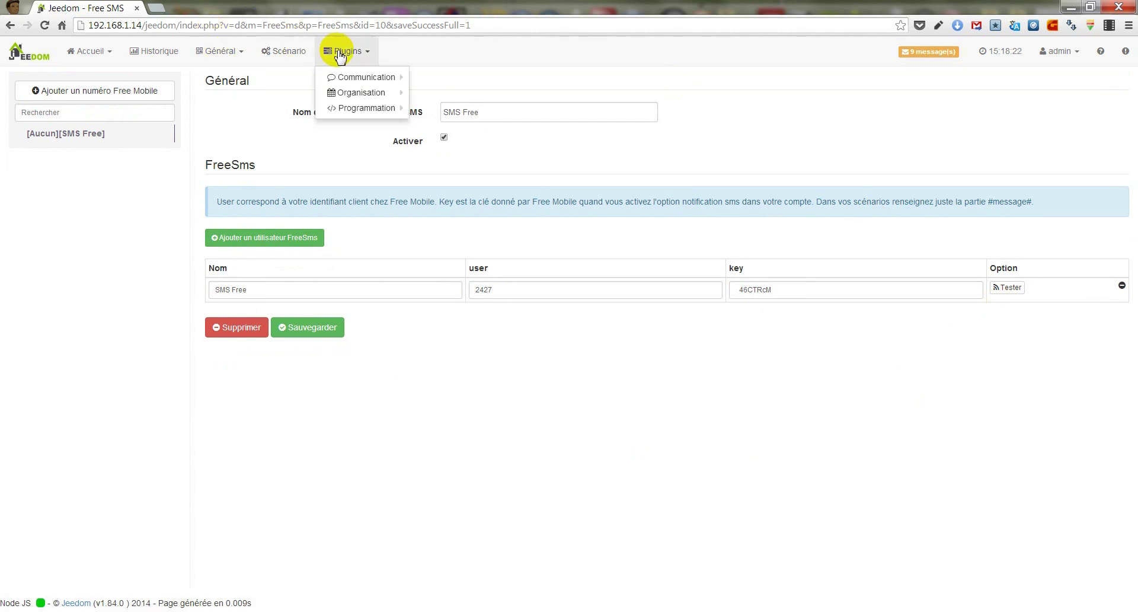
pyautogui.moveTo(364, 98)
pyautogui.click(445, 93)
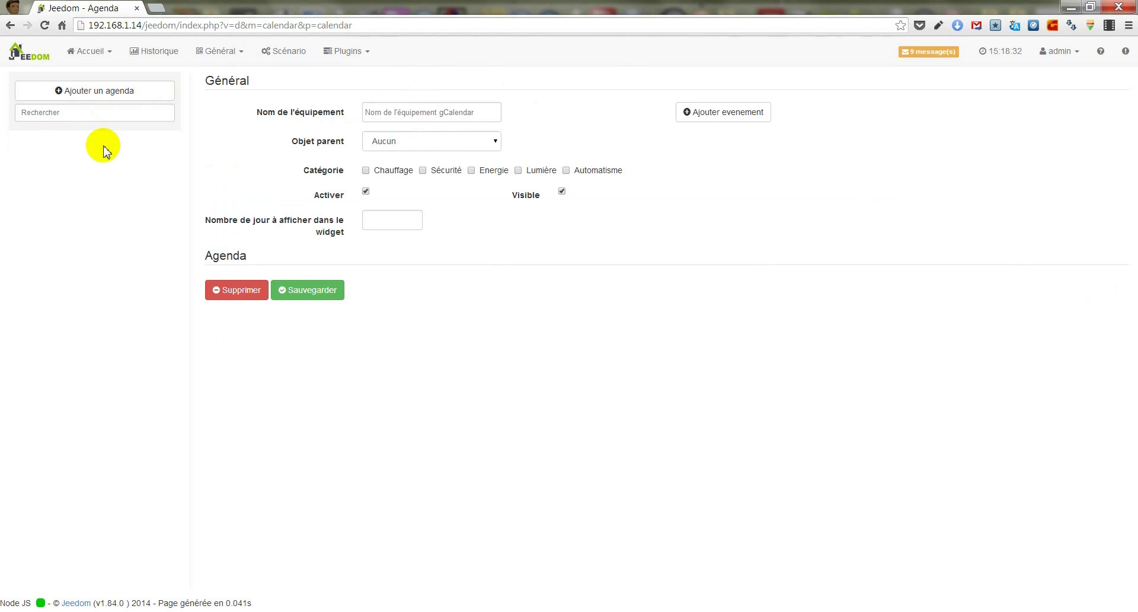
pyautogui.click(111, 92)
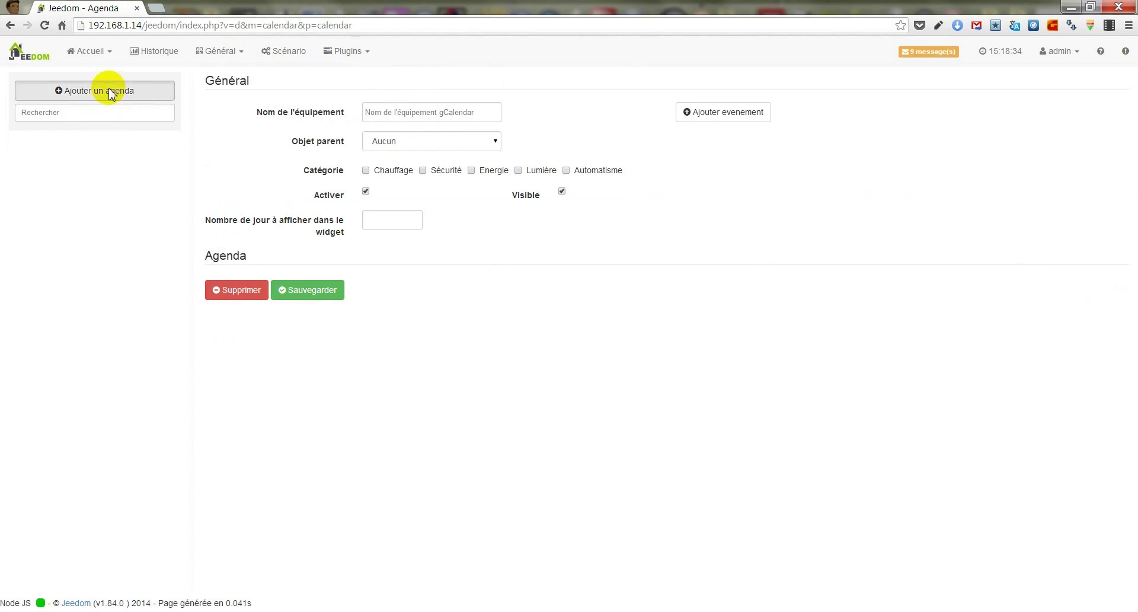
pyautogui.write('Lav')
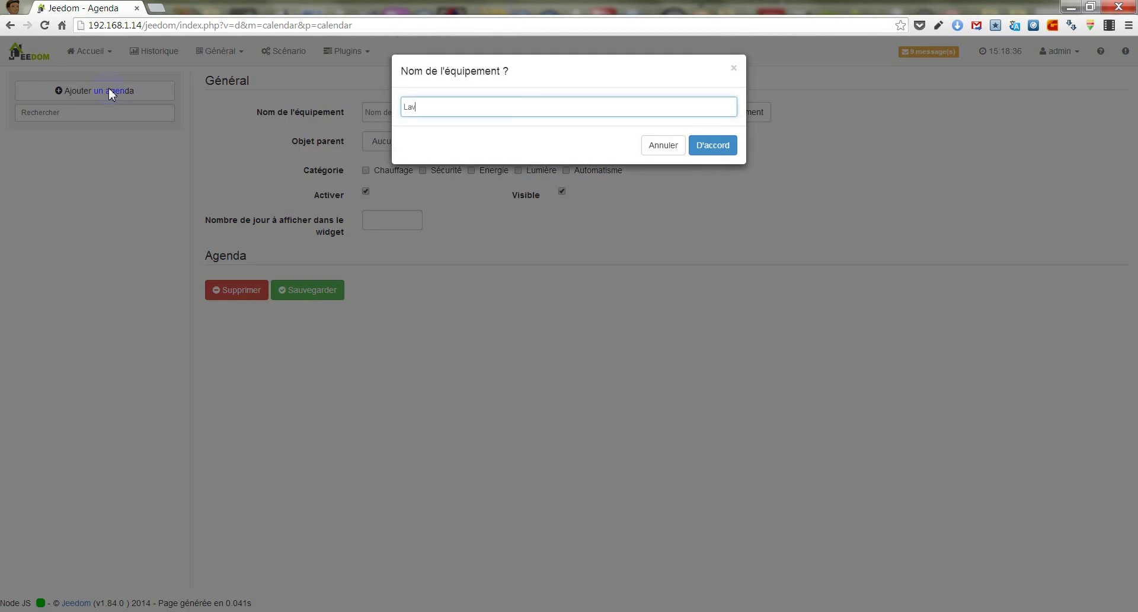
pyautogui.write('e Vaisselle')
pyautogui.click(713, 146)
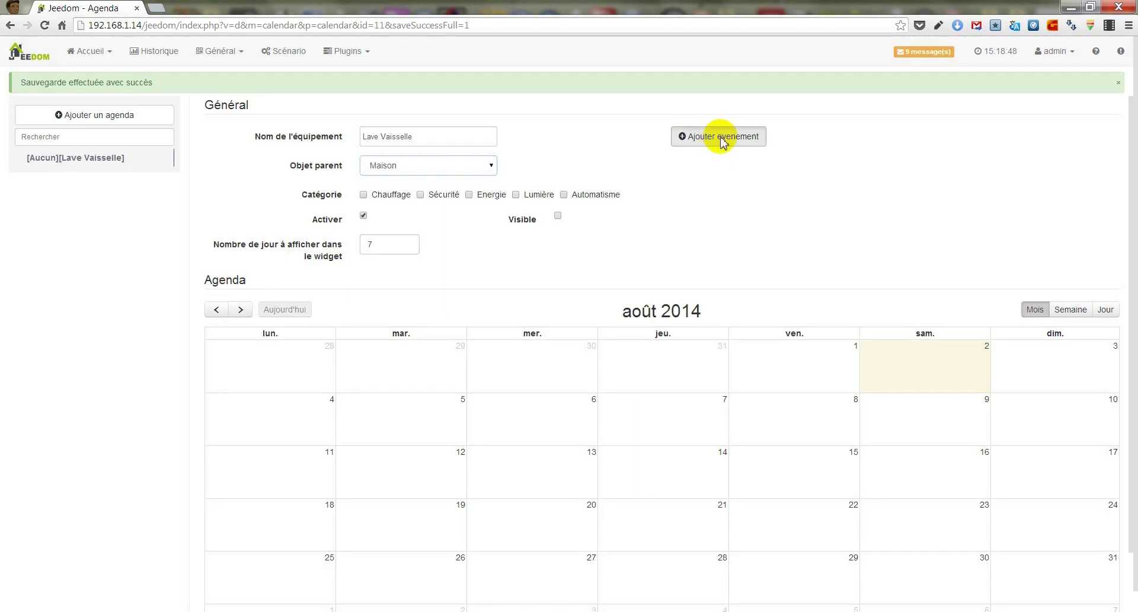
# Step: Start a new event named 'Lave Vaisselle' with a dishwasher icon from the maison set
pyautogui.click(722, 139)
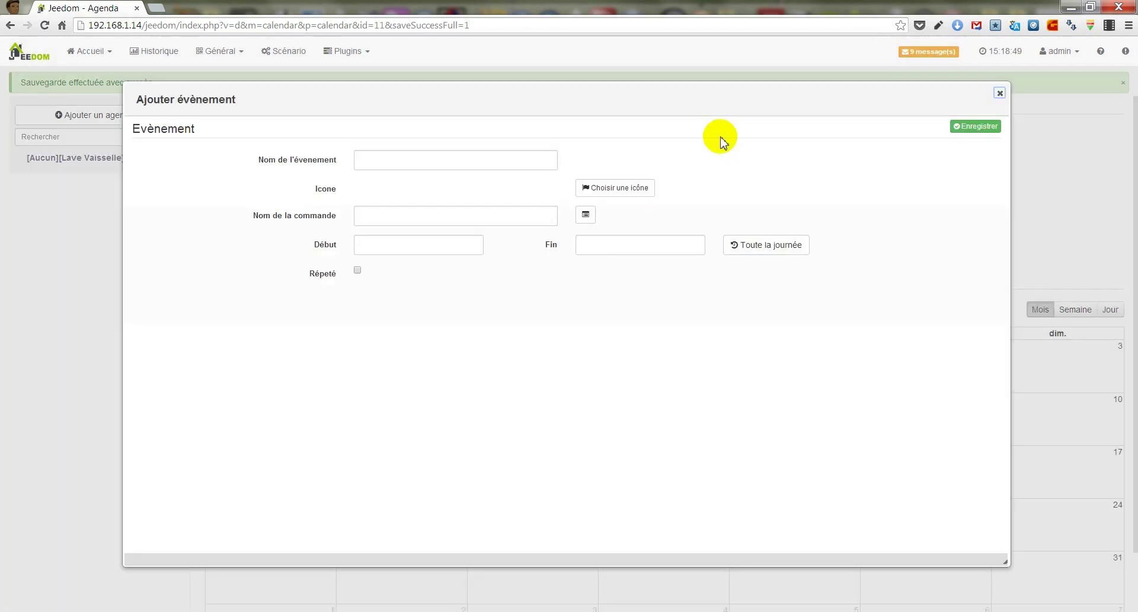
pyautogui.click(440, 170)
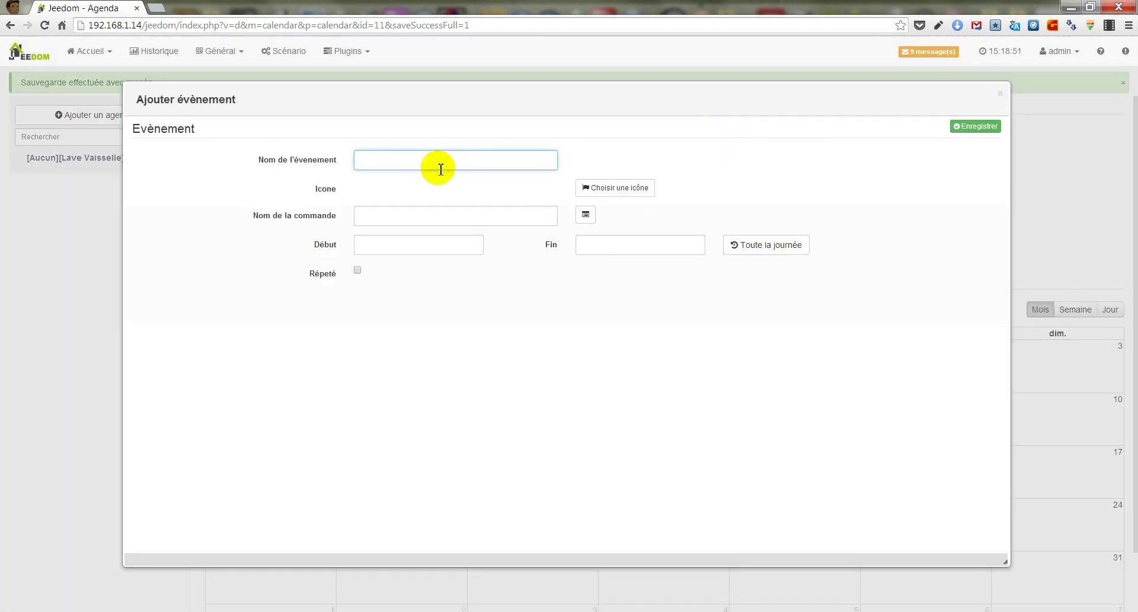
pyautogui.write('Lave Vaisselle')
pyautogui.click(613, 187)
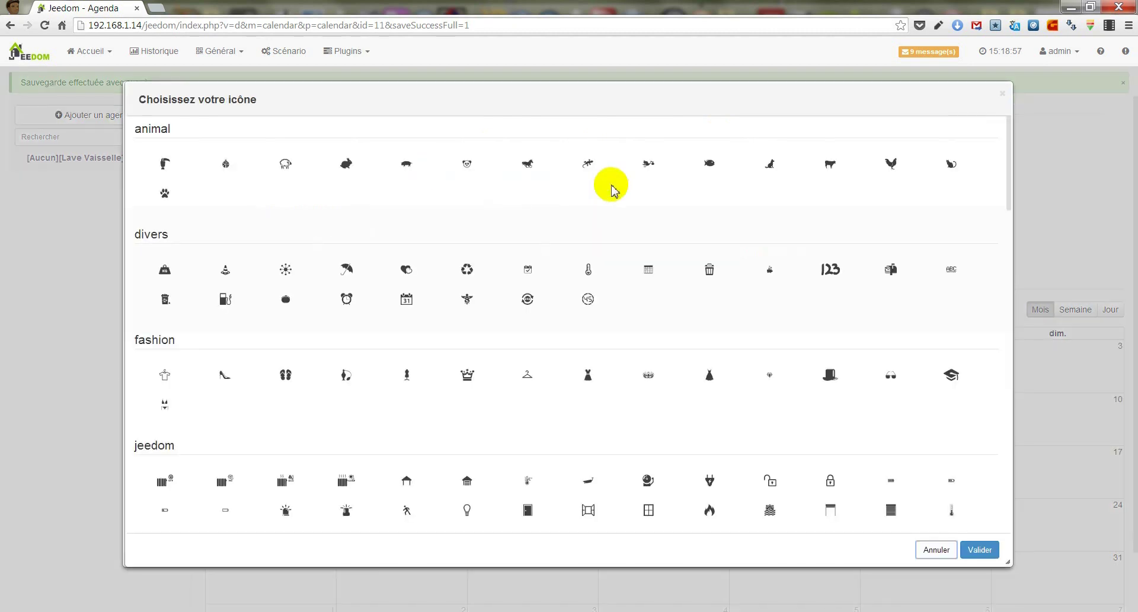
pyautogui.scroll(-8, 652, 255)
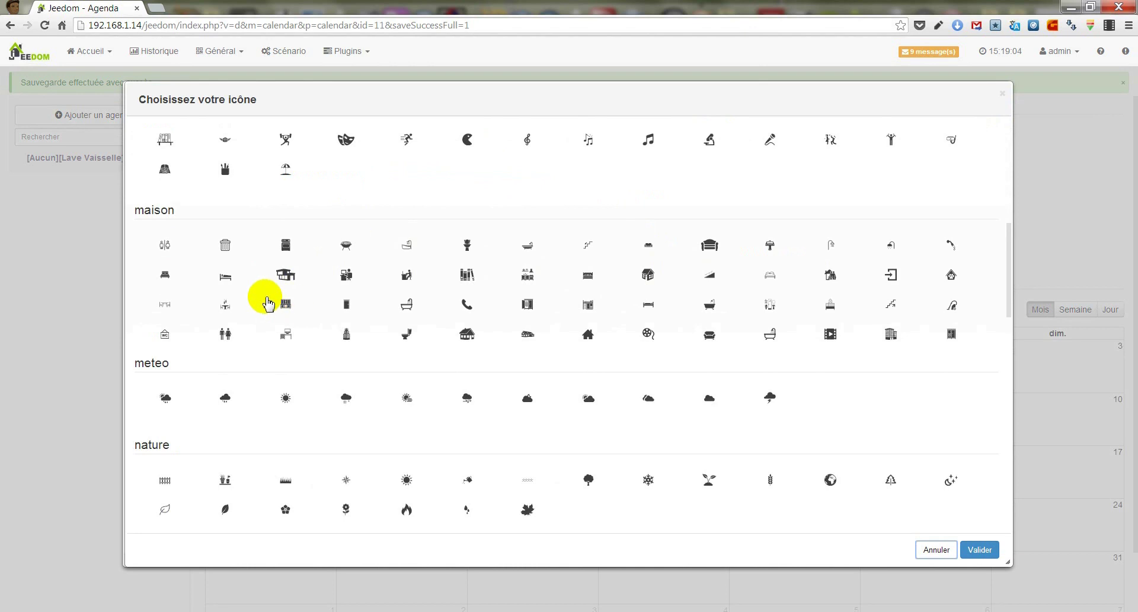
pyautogui.click(525, 273)
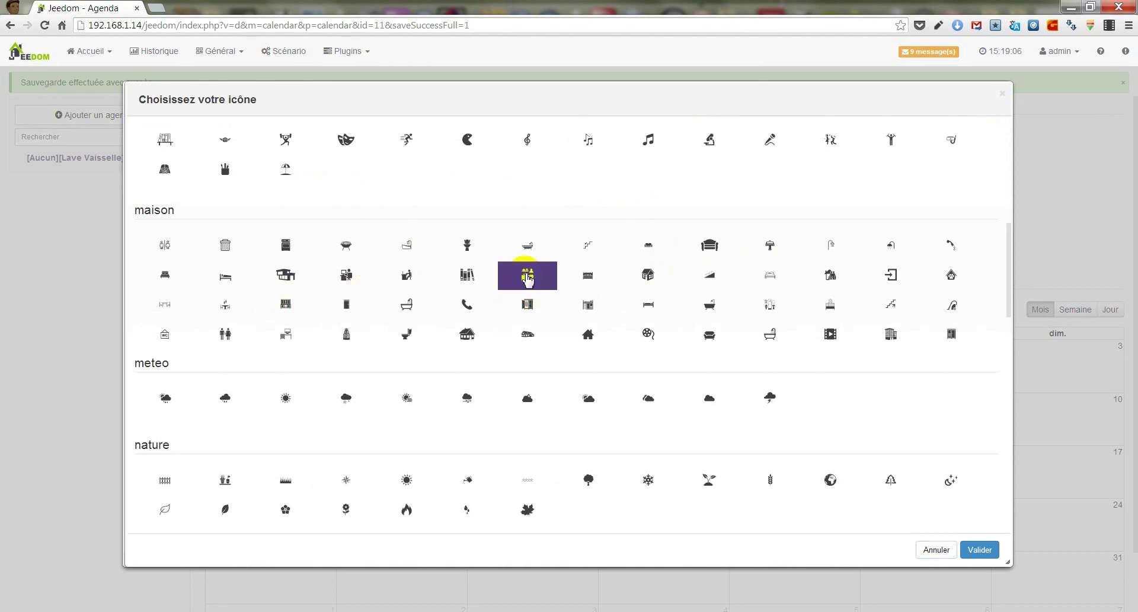
pyautogui.click(979, 550)
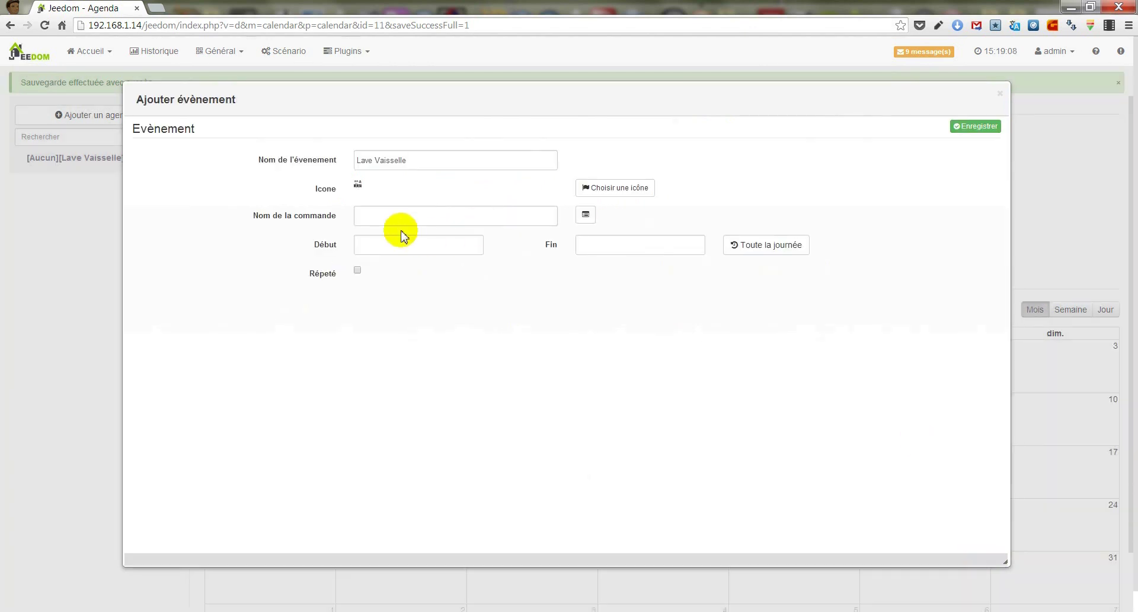
# Step: Set the event action to the SMS Free command with message 'Mettre le lave vaisselle en route'
pyautogui.click(585, 215)
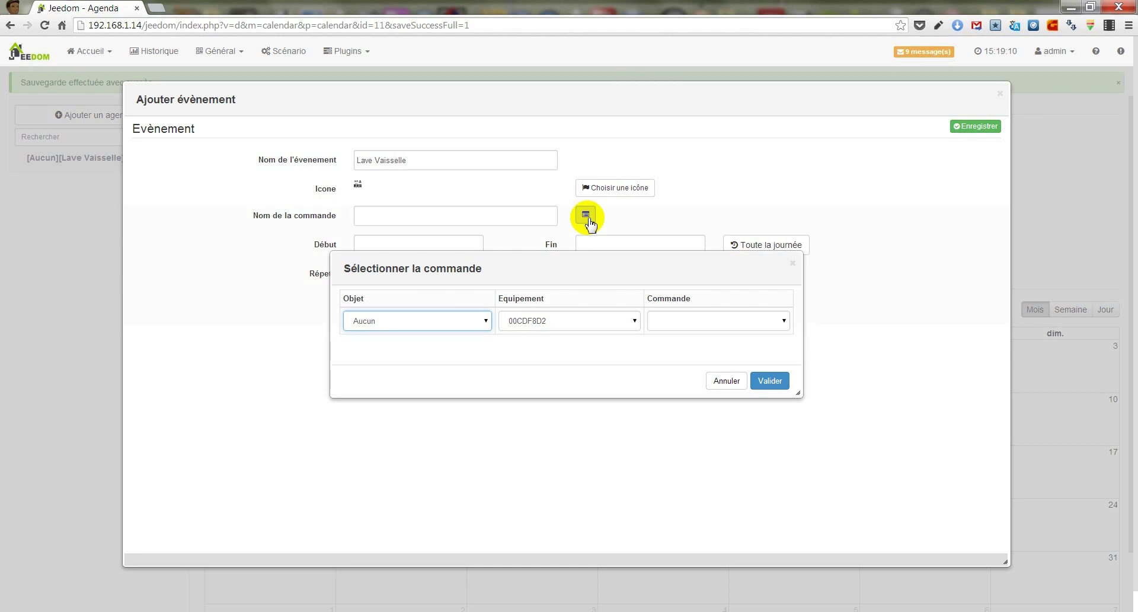
pyautogui.click(616, 323)
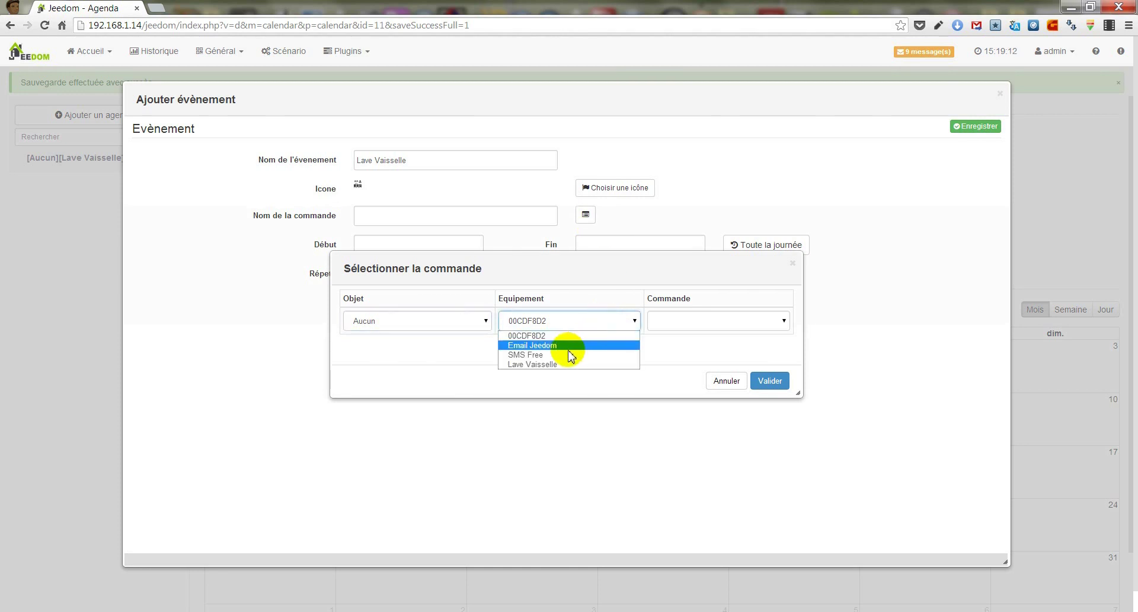
pyautogui.click(605, 343)
pyautogui.click(770, 381)
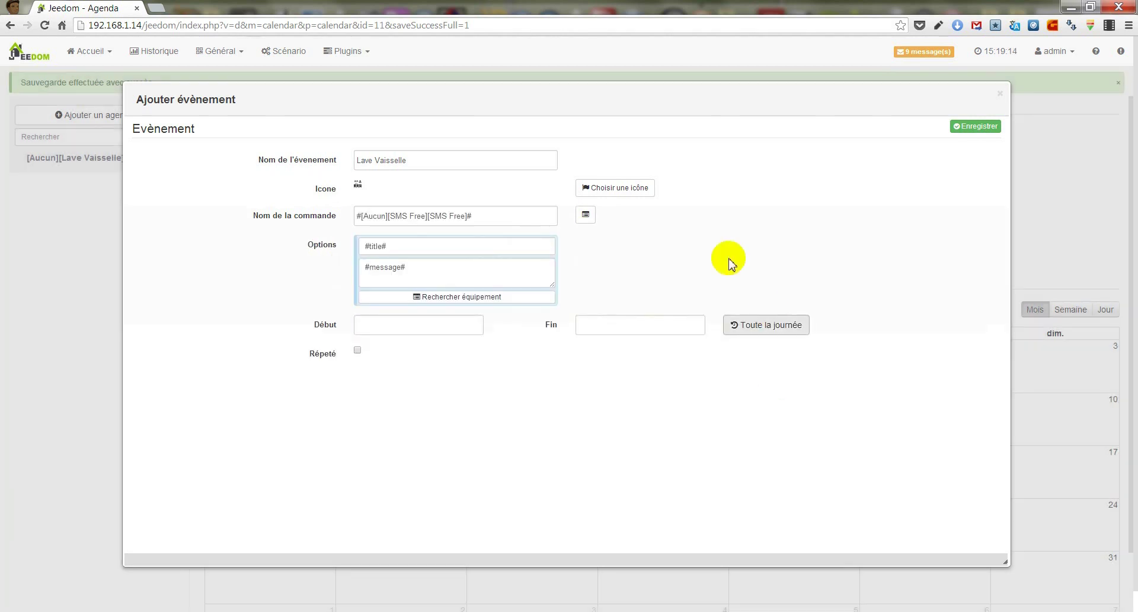
pyautogui.moveTo(491, 275); pyautogui.dragTo(211, 269)
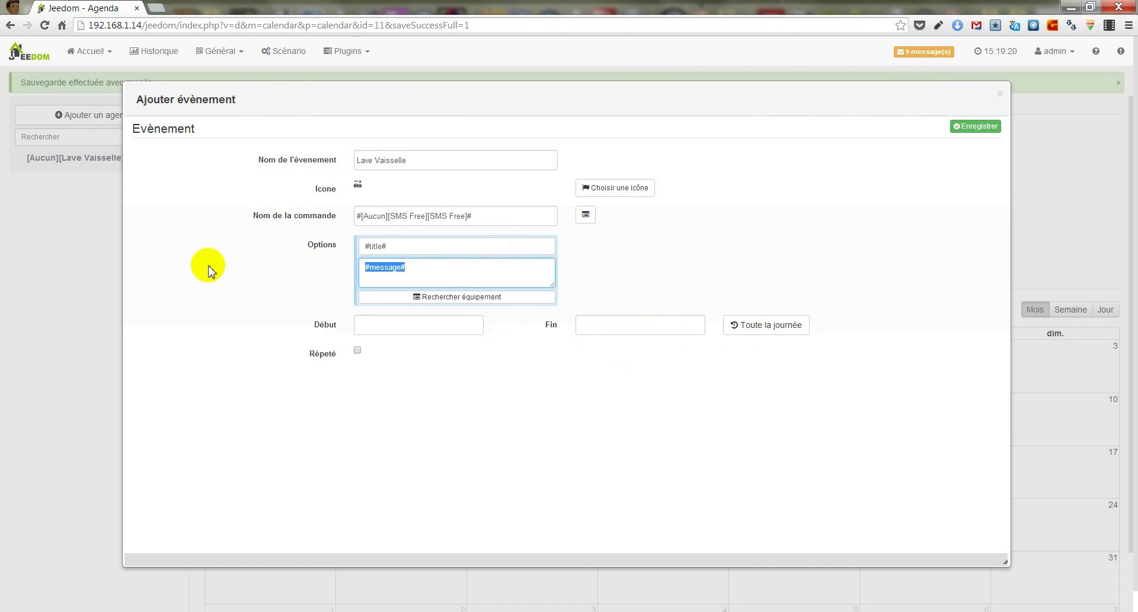
pyautogui.write('Mettre le lave vaisselle en route !')
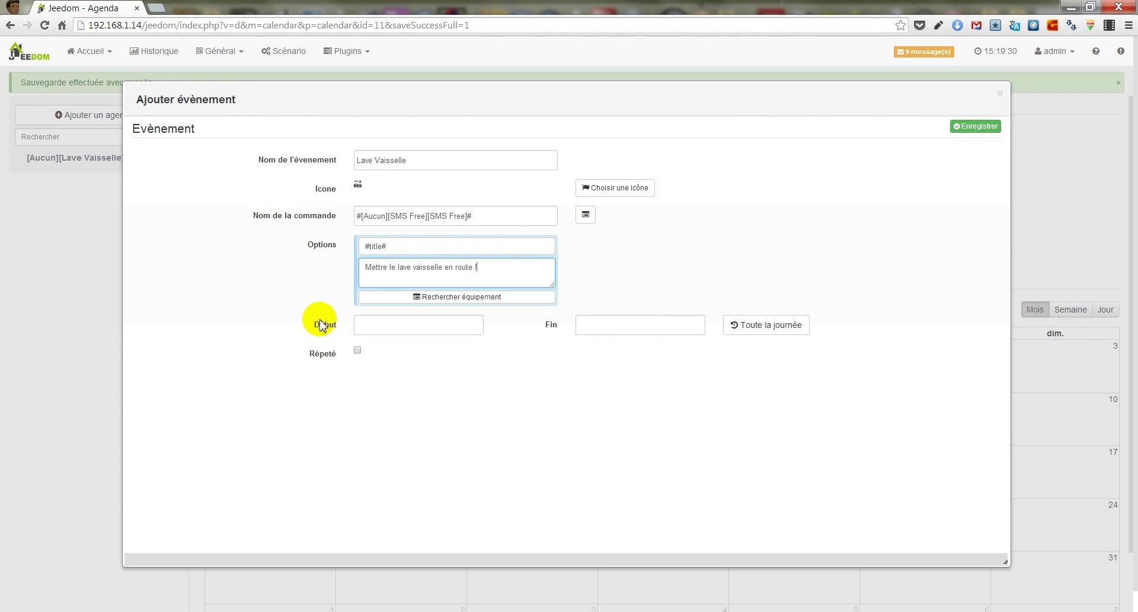
pyautogui.click(434, 326)
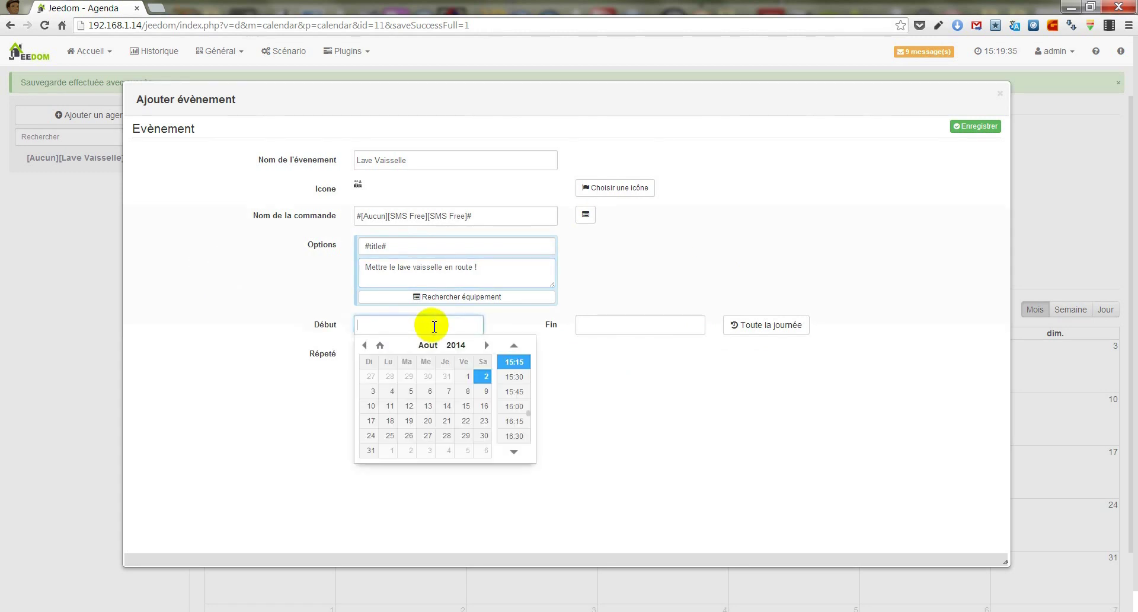
# Step: Set the event start to 3 August 2014 at 23:00
pyautogui.click(372, 391)
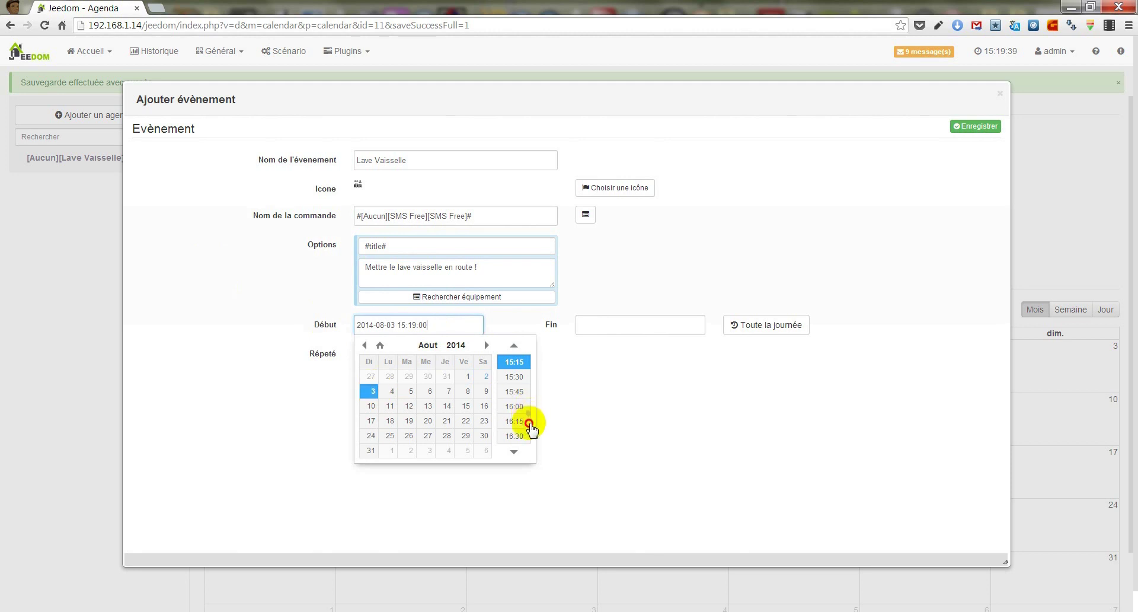
pyautogui.click(515, 436)
pyautogui.click(514, 452)
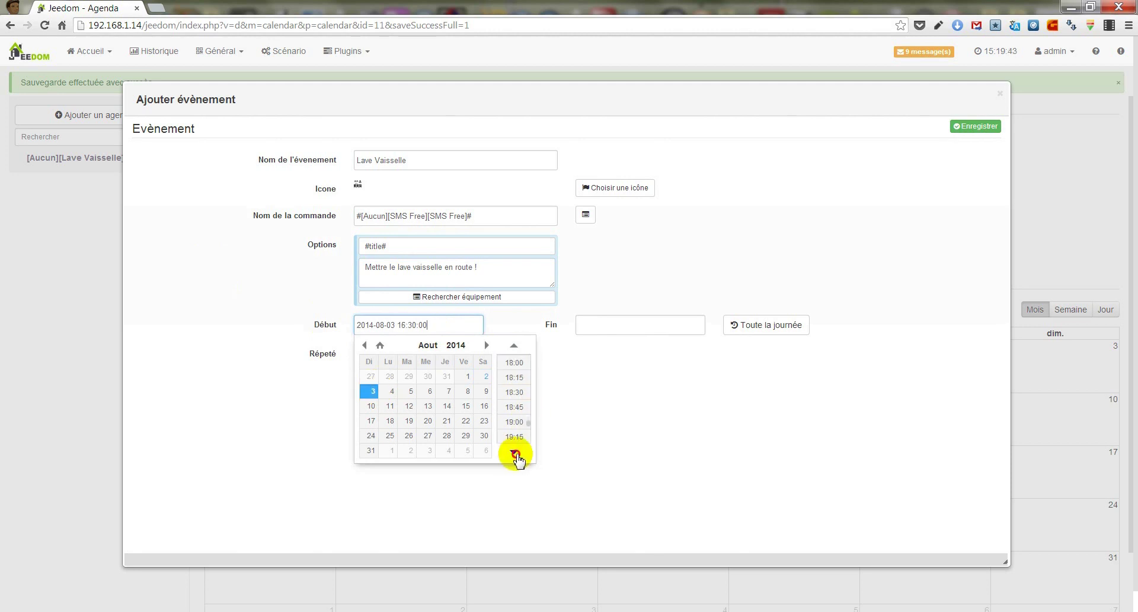
pyautogui.click(515, 454)
pyautogui.click(515, 454)
pyautogui.click(514, 422)
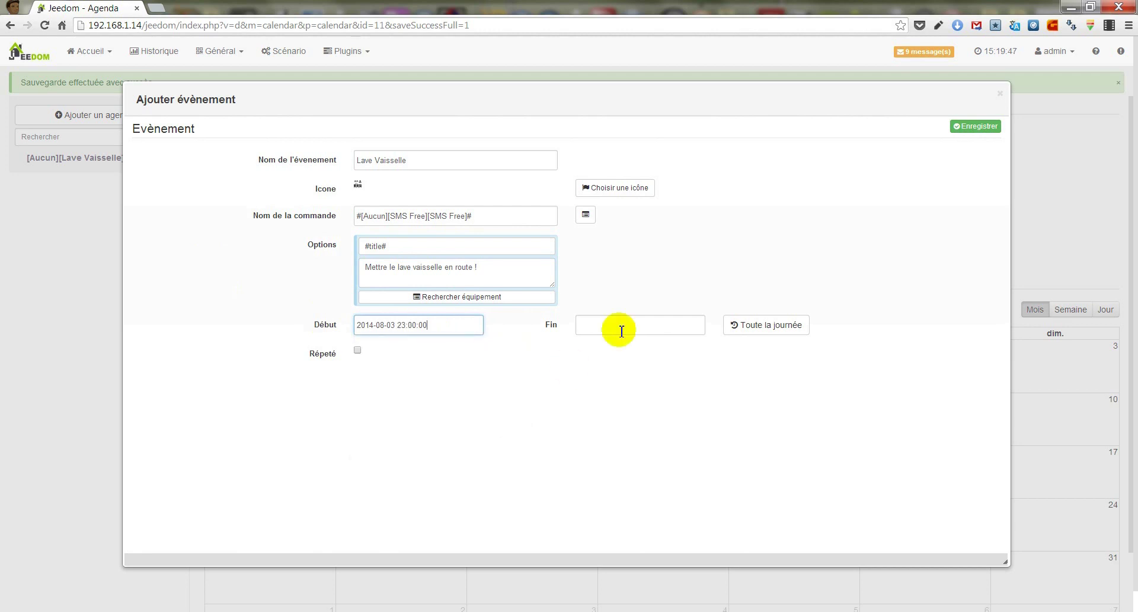
# Step: Set the event end to 3 August 2014 at 23:30
pyautogui.click(643, 325)
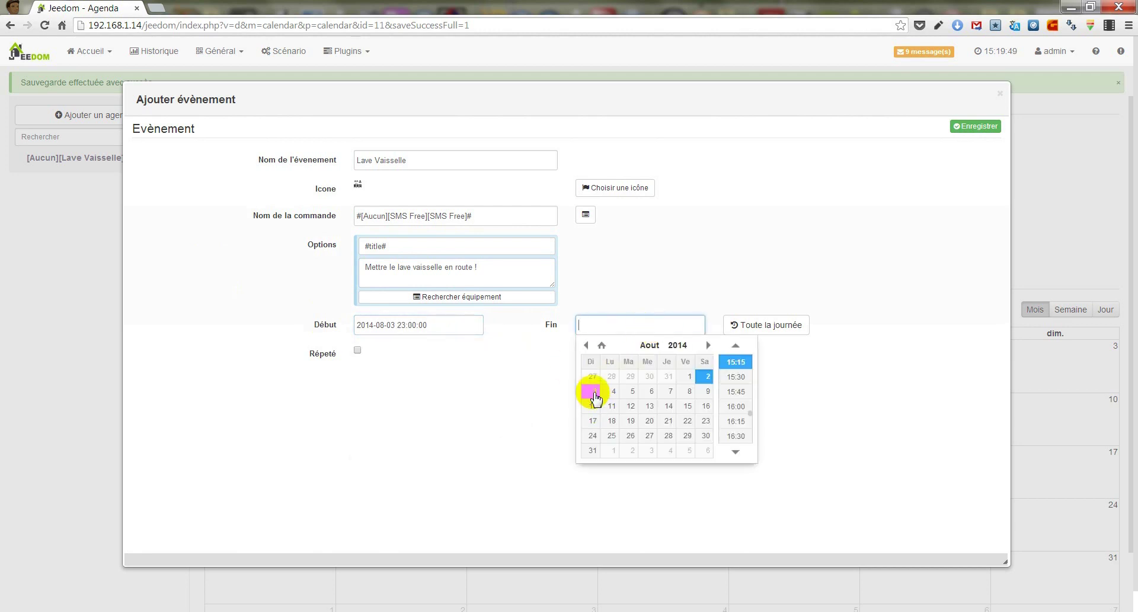
pyautogui.click(595, 397)
pyautogui.scroll(-10, 749, 417)
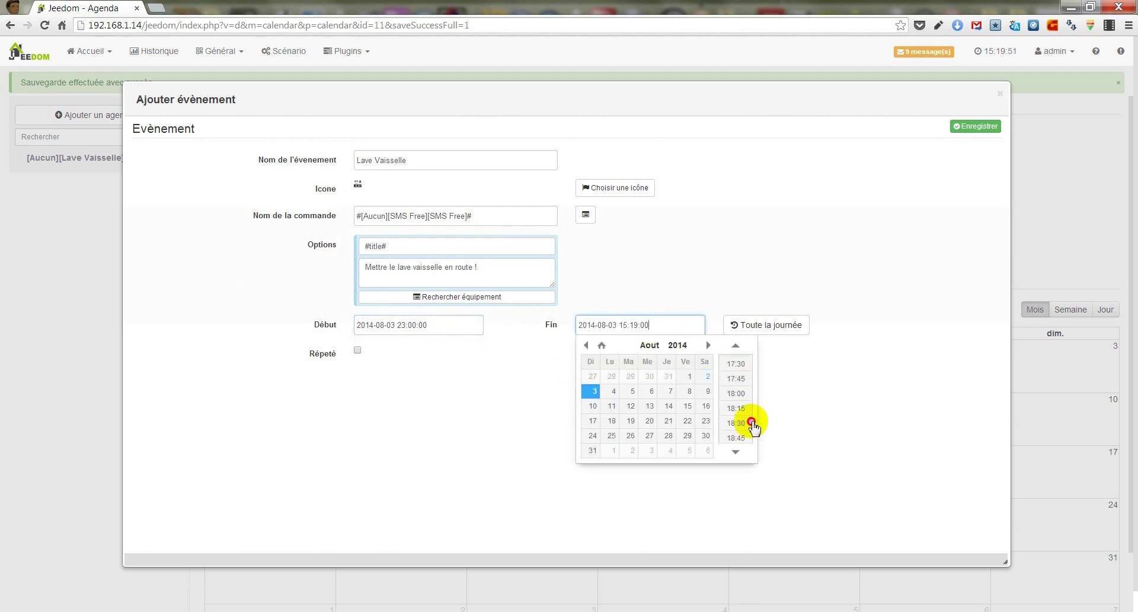
pyautogui.scroll(-4, 752, 436)
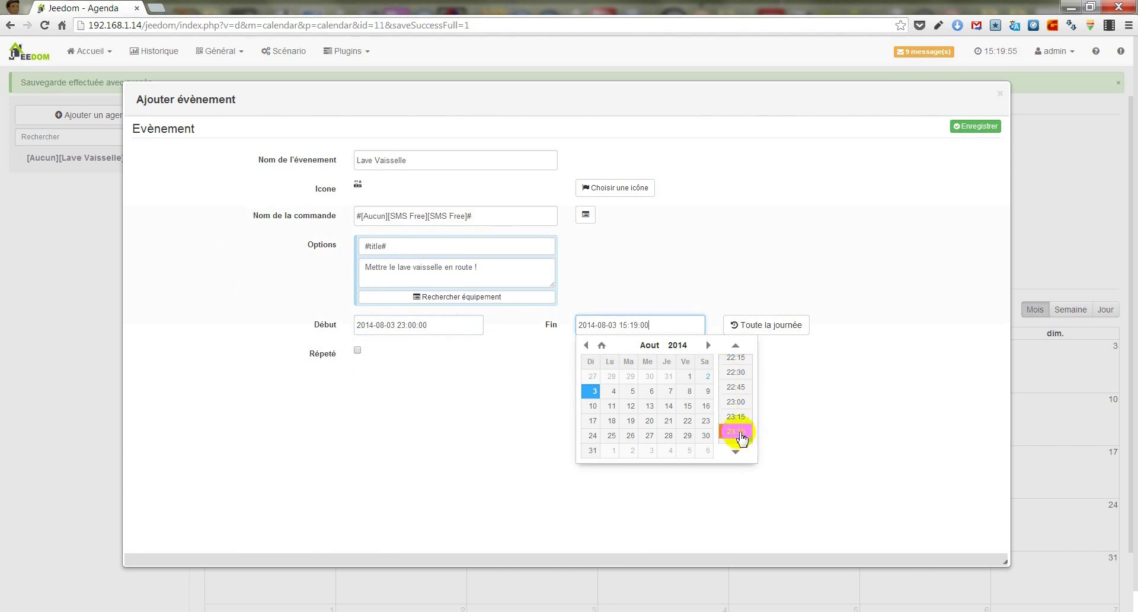
pyautogui.click(748, 436)
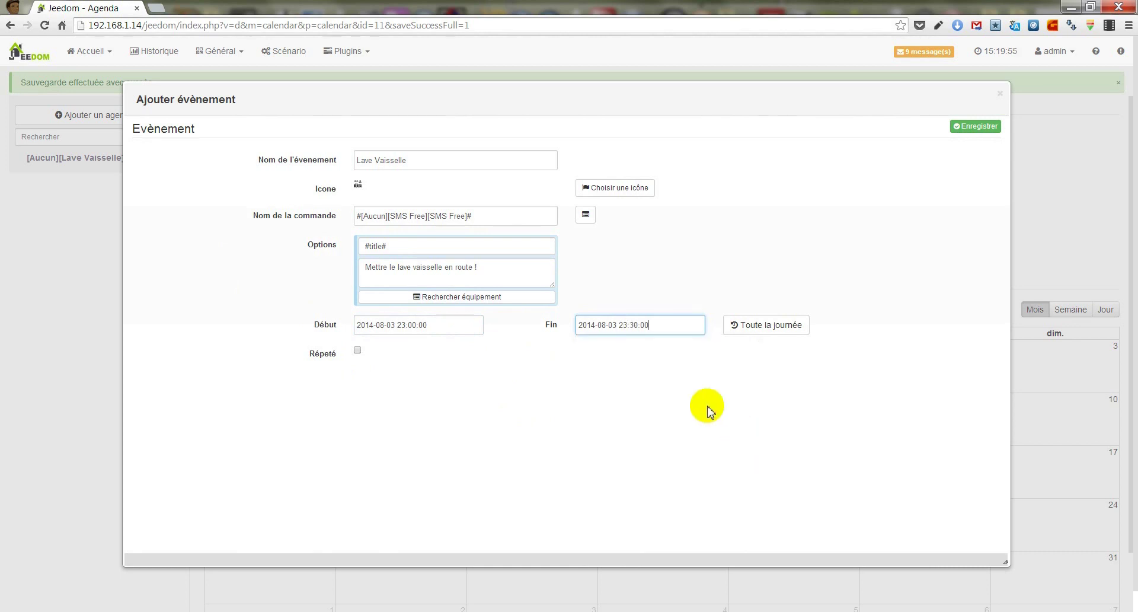
# Step: Make the event repeat every 2 days until 2014-12-31 and save it
pyautogui.click(358, 351)
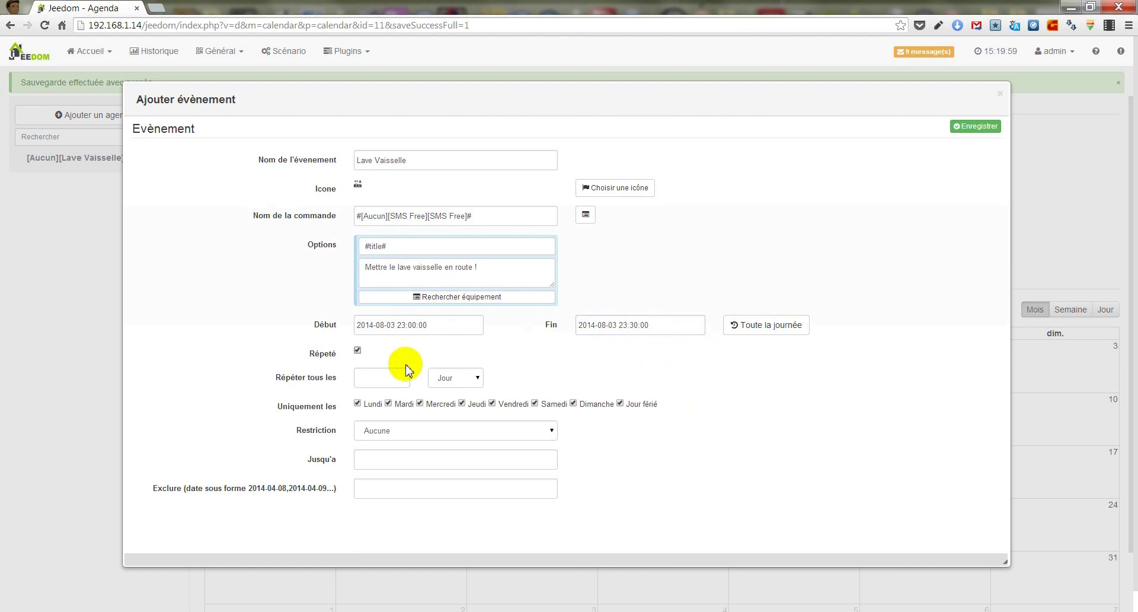
pyautogui.click(384, 379)
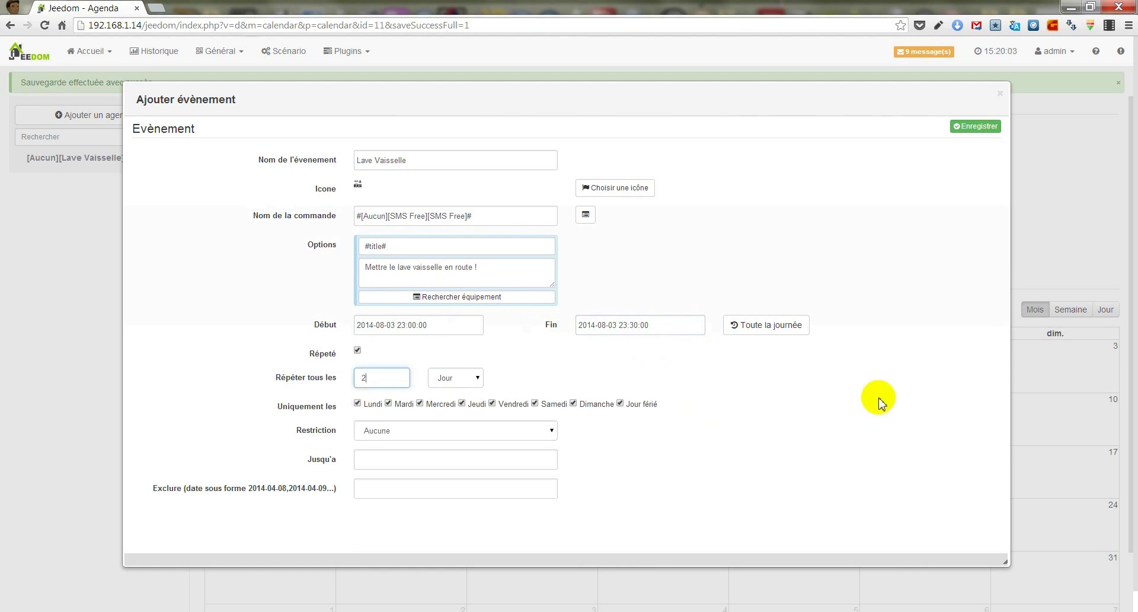
pyautogui.click(490, 459)
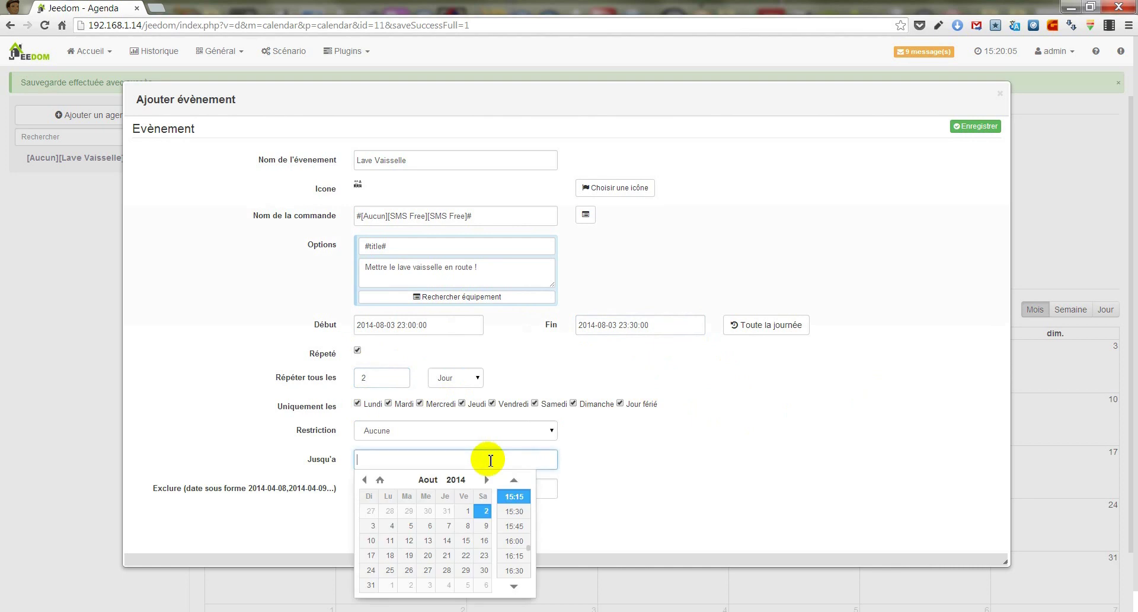
pyautogui.click(486, 479)
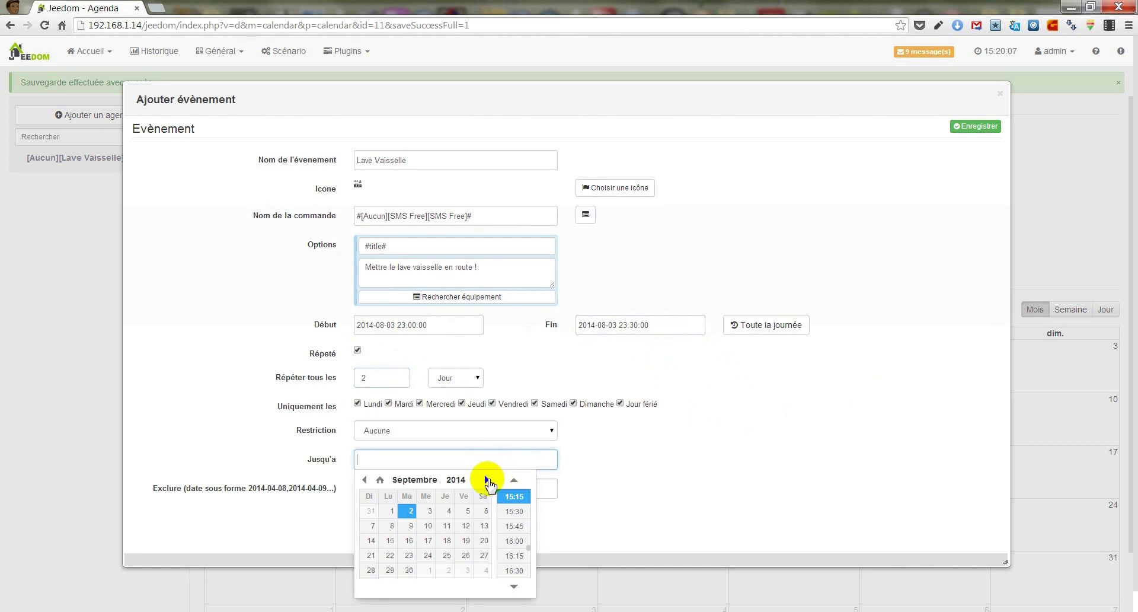
pyautogui.click(487, 479)
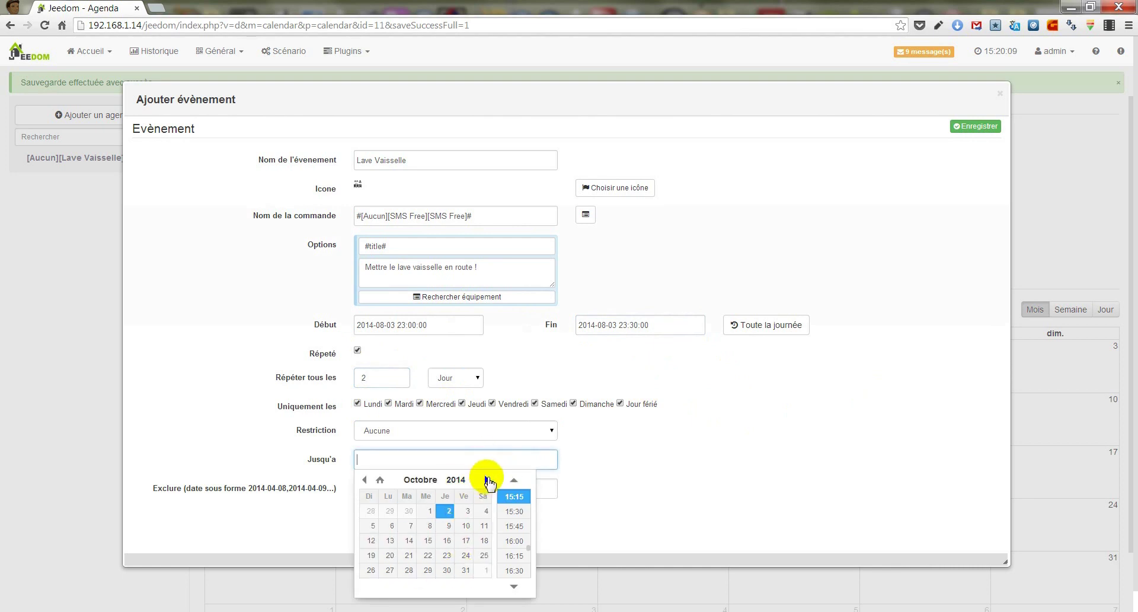
pyautogui.click(487, 479)
pyautogui.click(487, 480)
pyautogui.click(427, 570)
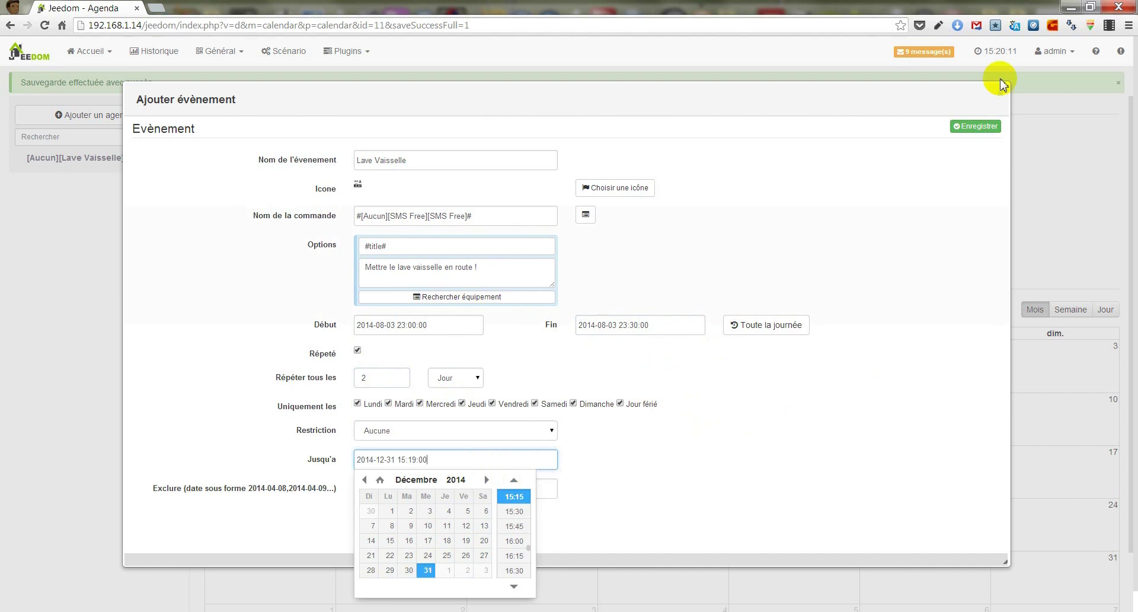
pyautogui.click(977, 127)
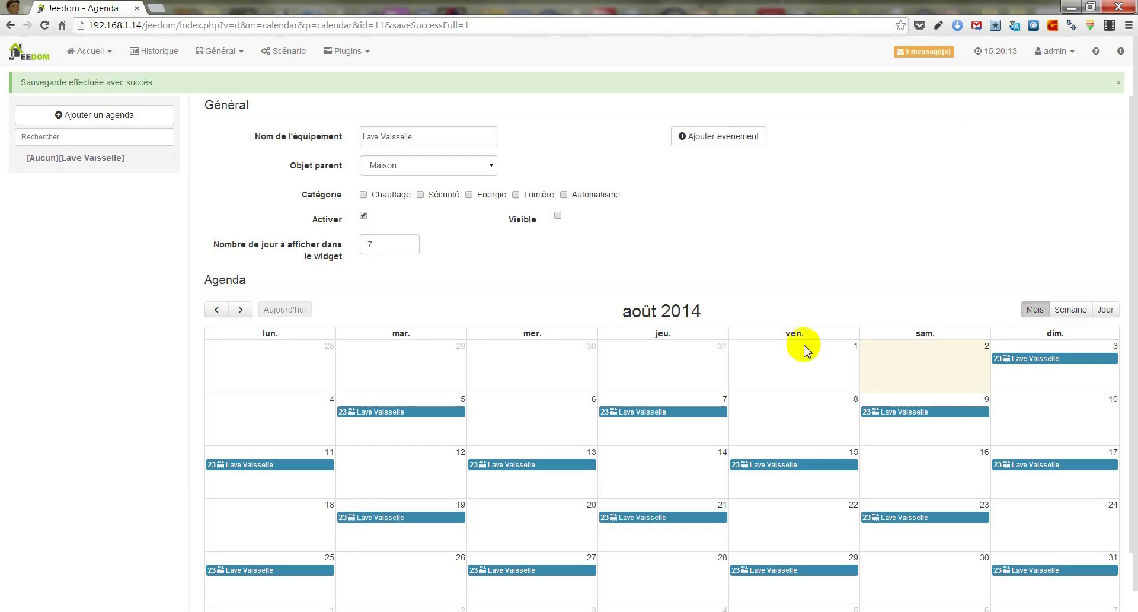
# Step: Check the recurring Lave Vaisselle events in the August 2014 calendar, then start adding another agenda
pyautogui.scroll(-3, 805, 332)
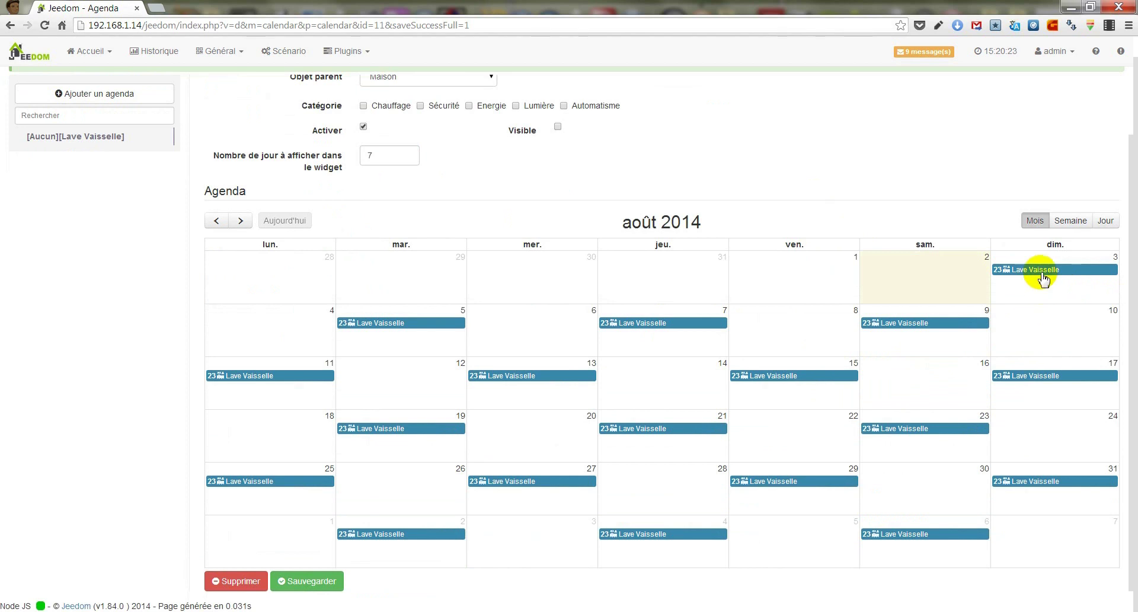
pyautogui.scroll(1, 900, 201)
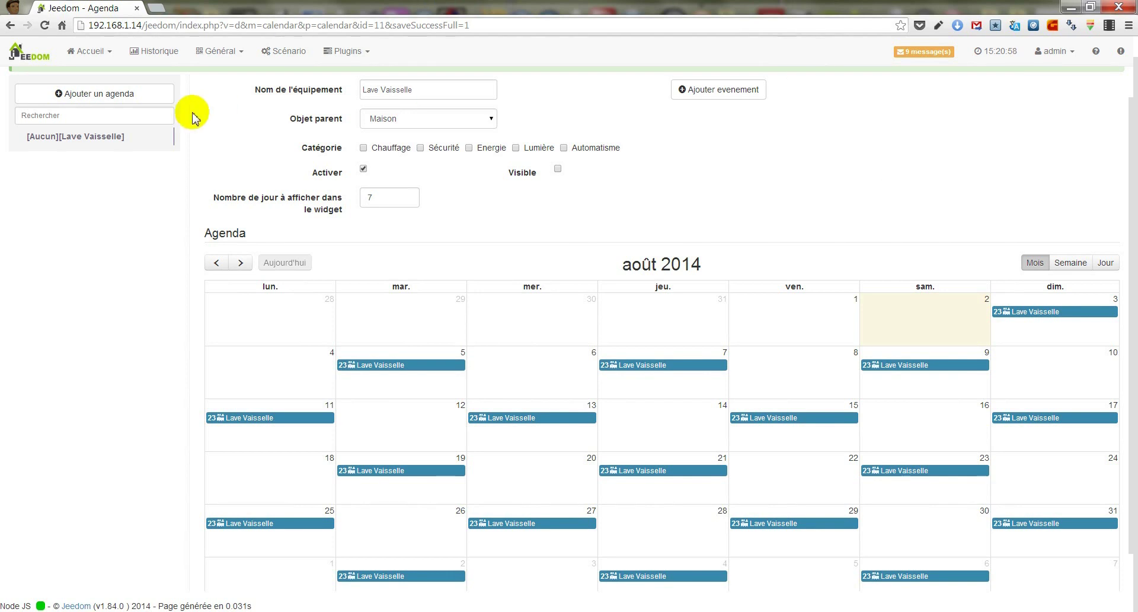
pyautogui.click(127, 96)
# Step: Create the Poubelles agenda and start a new event named 'Poubelle Bleu'
pyautogui.click(406, 107)
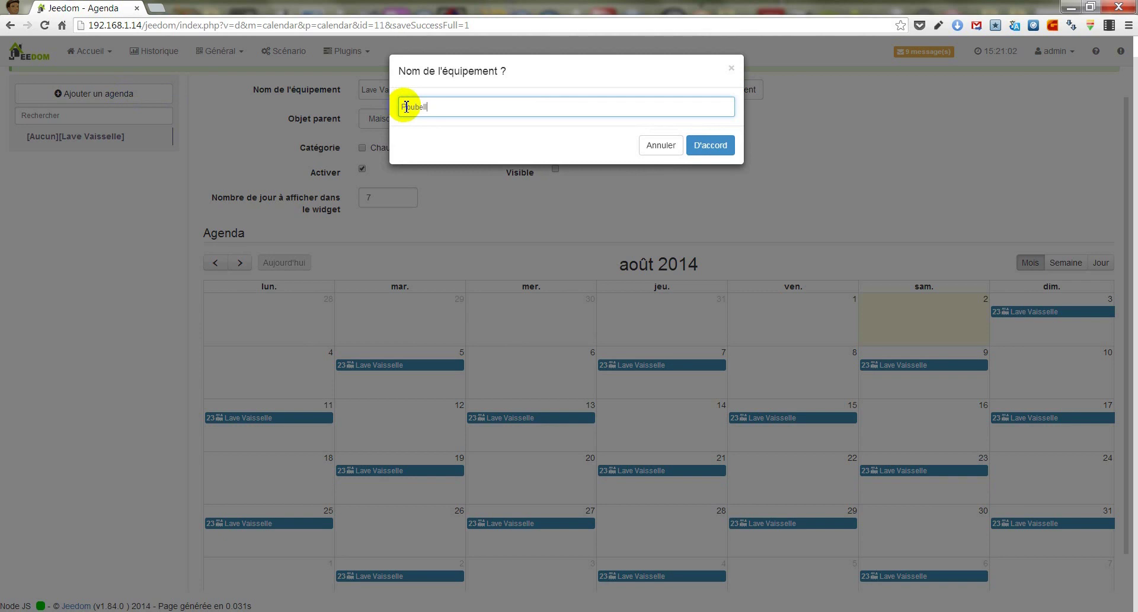
pyautogui.click(714, 149)
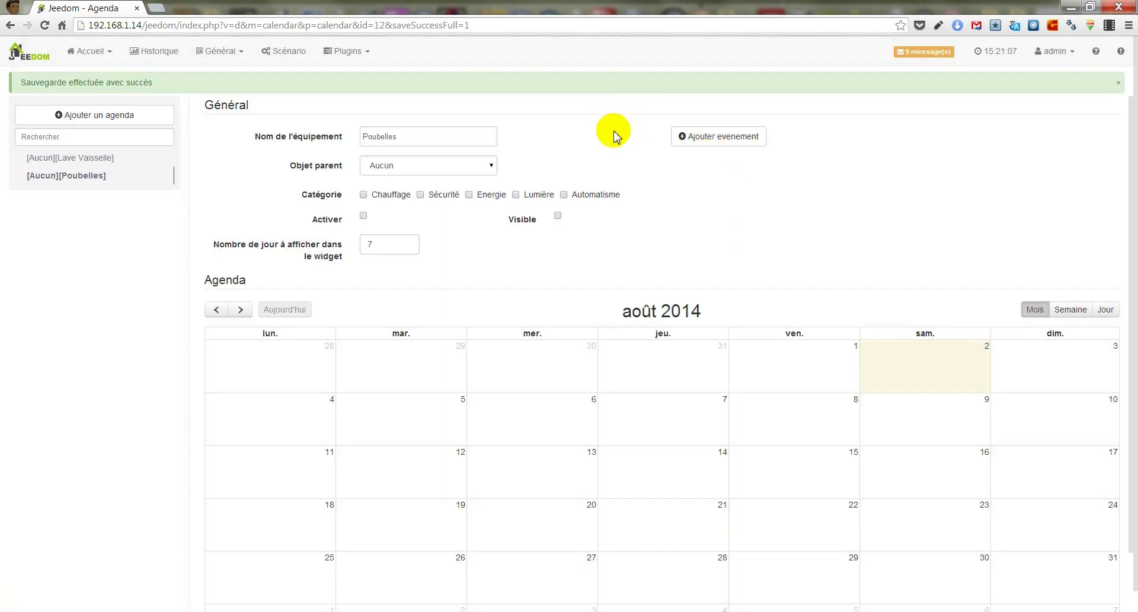
pyautogui.click(705, 138)
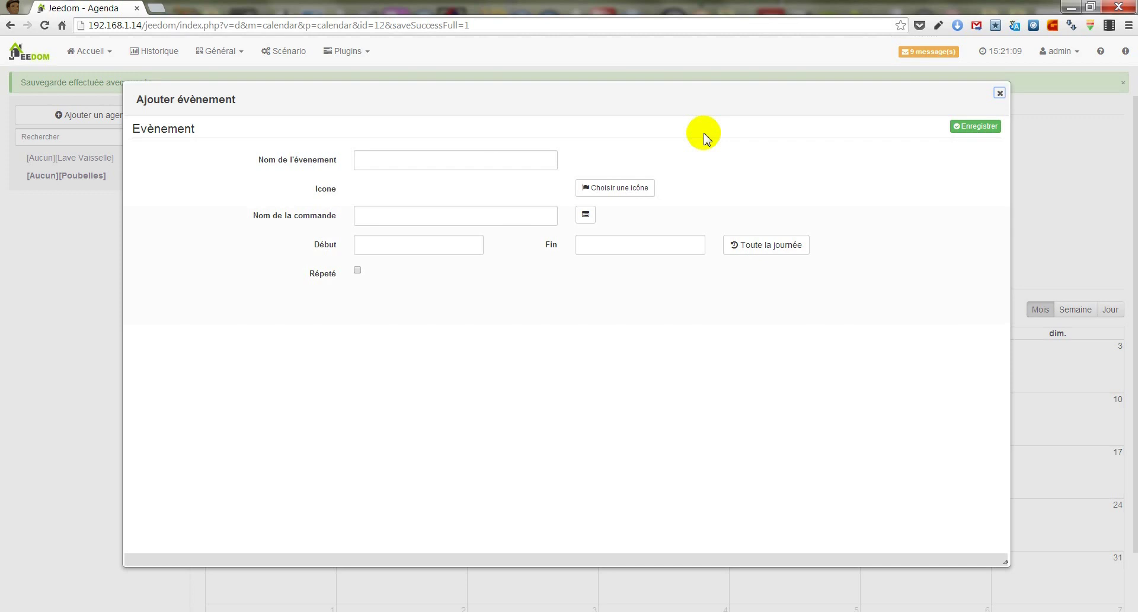
pyautogui.click(465, 155)
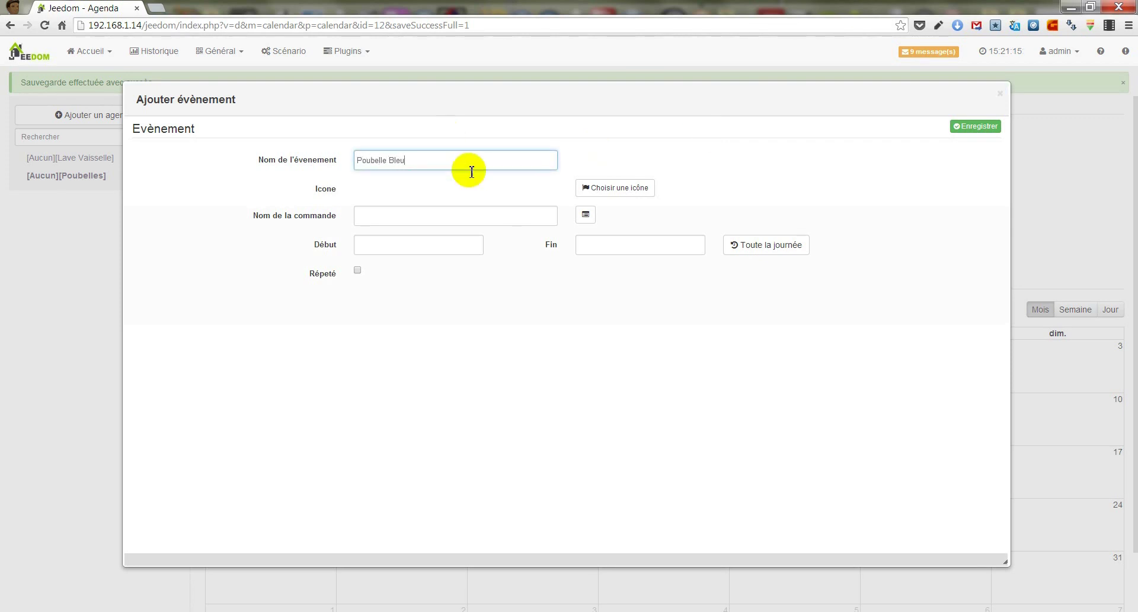
# Step: Give the Poubelle Bleu event the trash-can icon from the maison icons
pyautogui.click(600, 189)
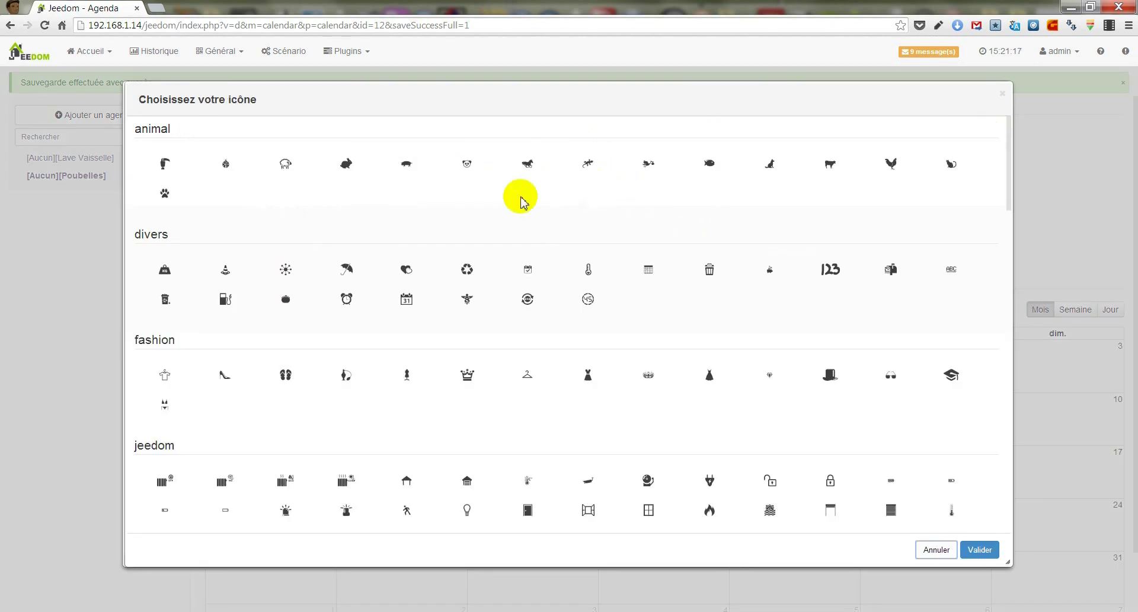
pyautogui.scroll(-8, 332, 427)
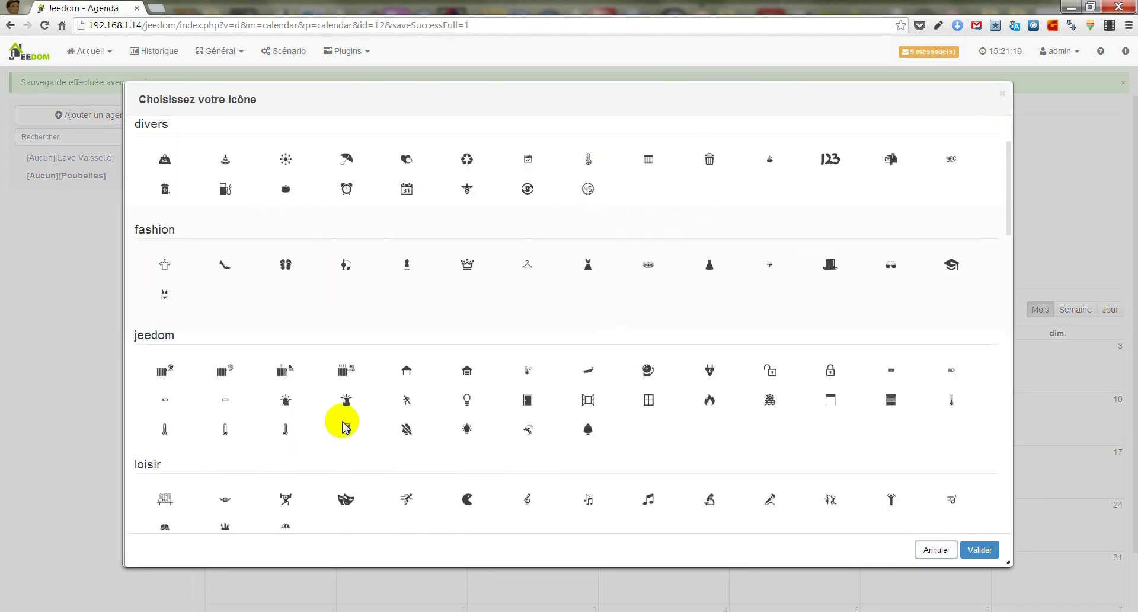
pyautogui.click(224, 271)
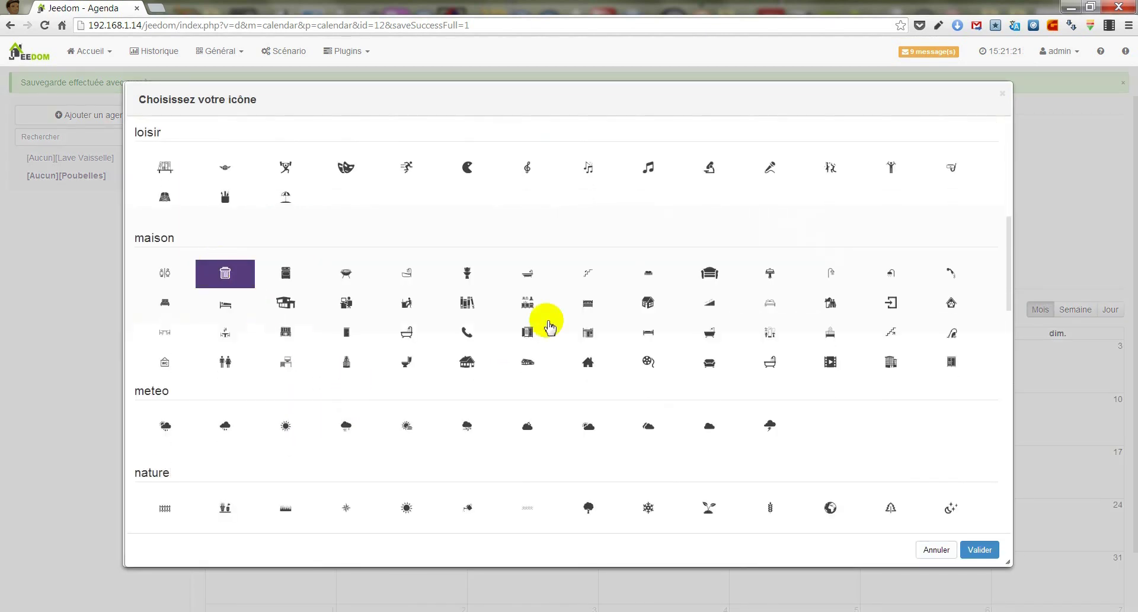
pyautogui.click(978, 551)
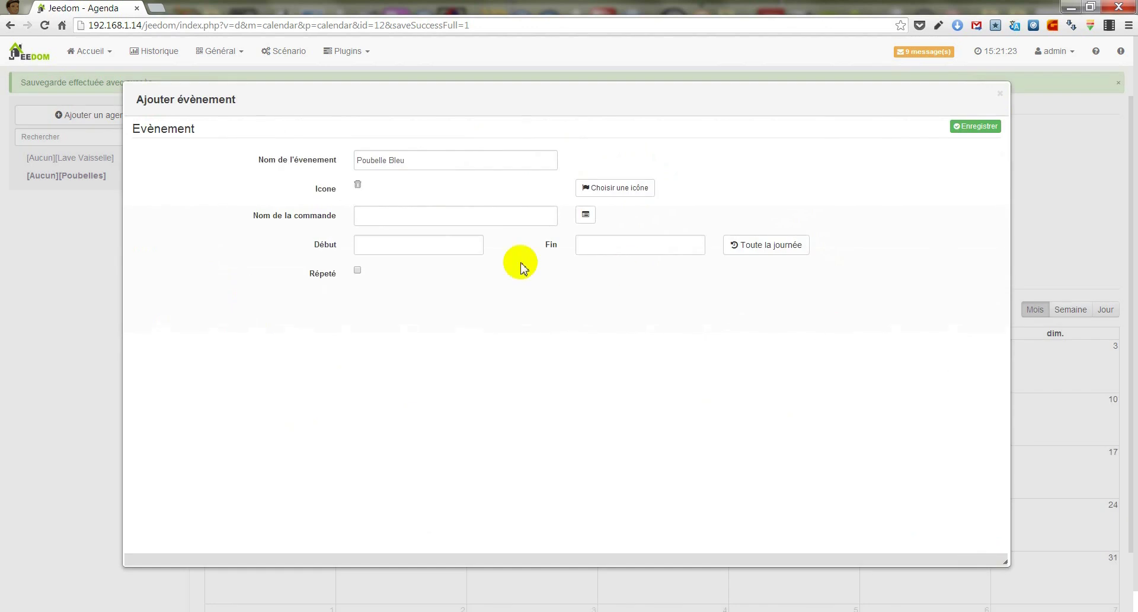
# Step: Set the event's command to SMS Free with the message 'Sortir les poubelles bleu'
pyautogui.click(587, 214)
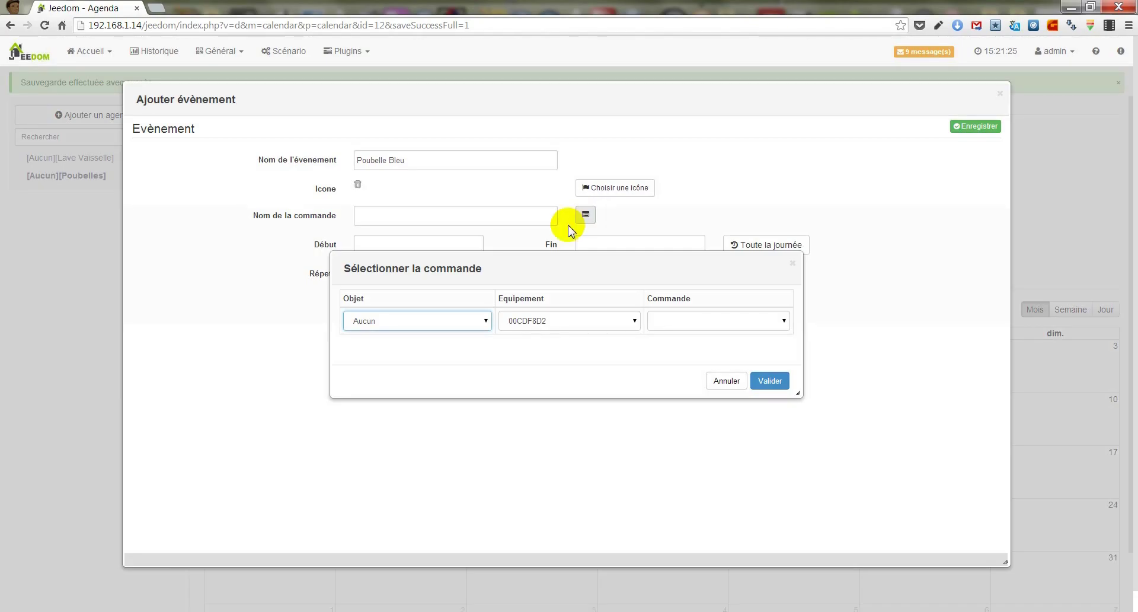
pyautogui.click(581, 324)
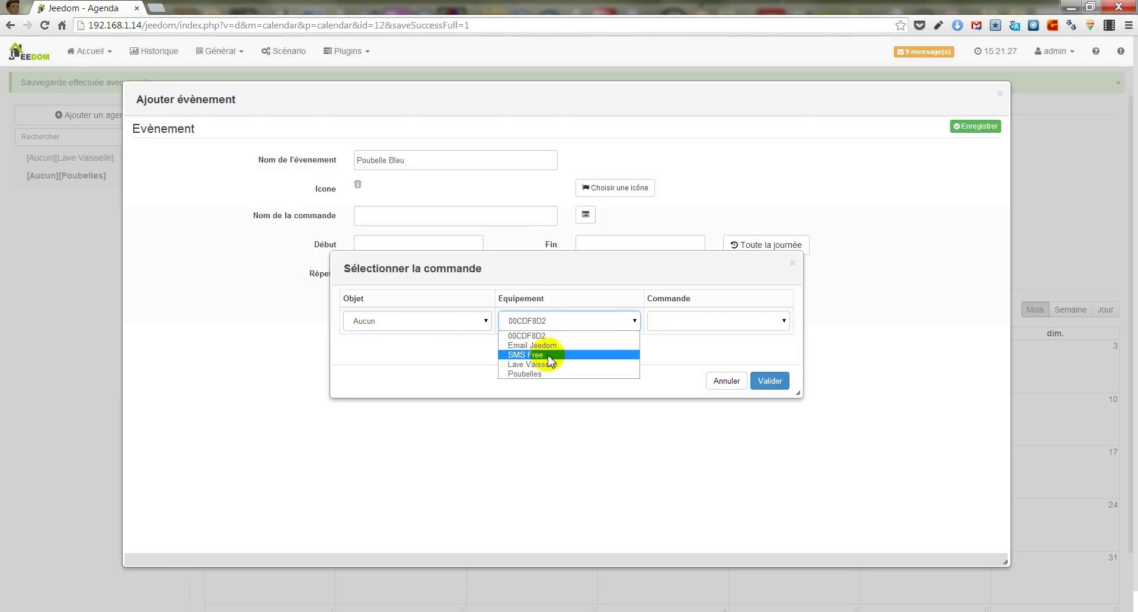
pyautogui.click(550, 356)
pyautogui.click(770, 381)
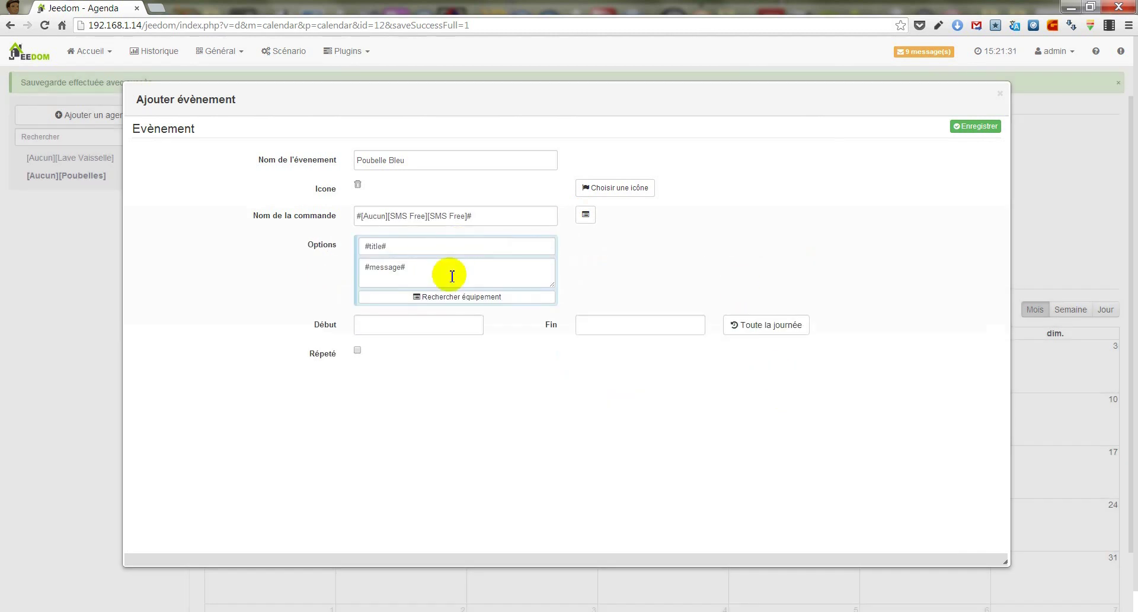
pyautogui.moveTo(445, 273); pyautogui.dragTo(152, 263)
pyautogui.write('Sortir les poubelles bleu')
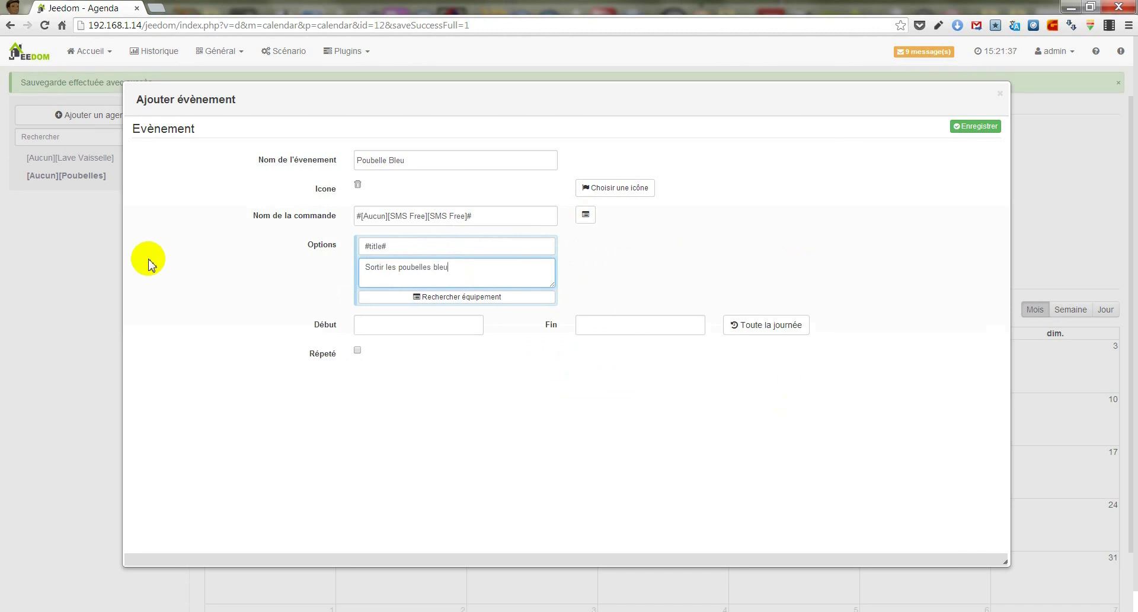
pyautogui.click(427, 332)
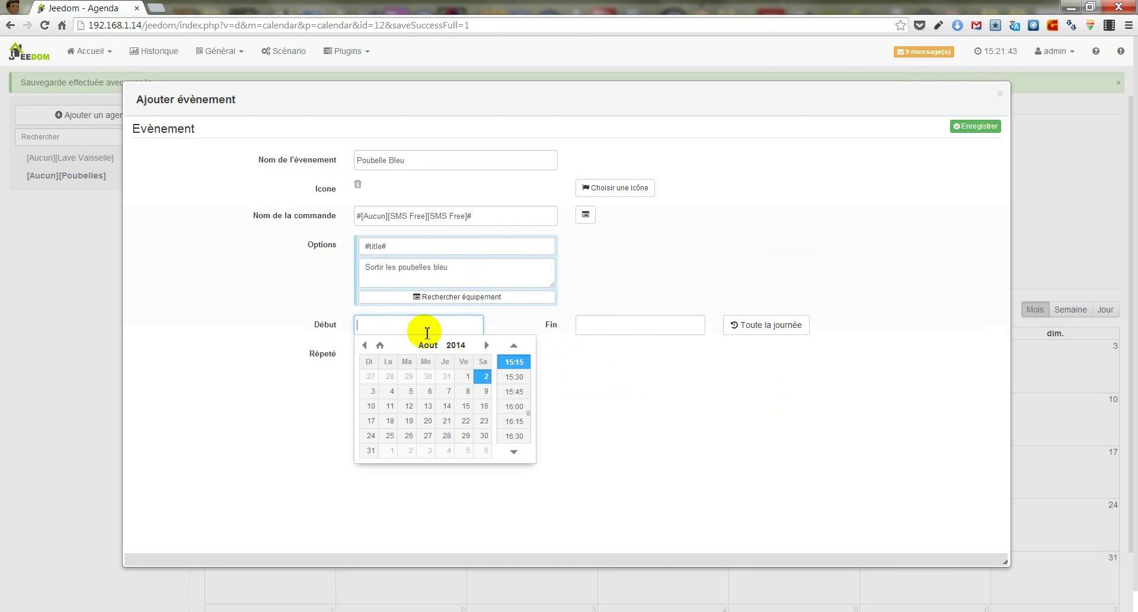
# Step: Schedule Poubelle Bleu on 4 August 2014 from 07:00 to 07:30
pyautogui.click(389, 393)
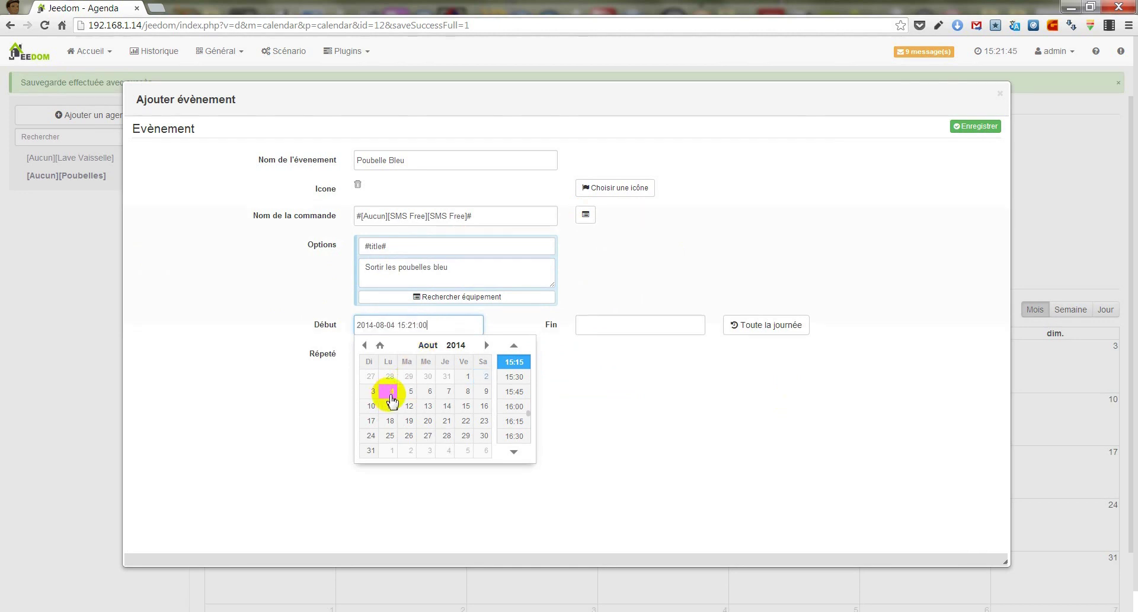
pyautogui.moveTo(526, 413); pyautogui.dragTo(532, 385)
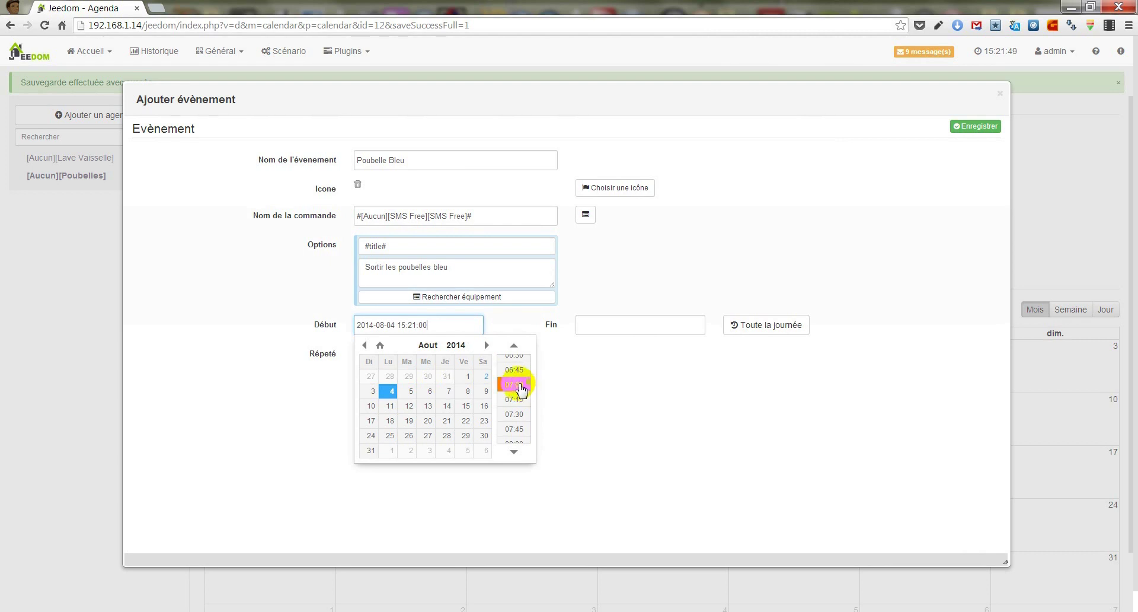
pyautogui.click(514, 385)
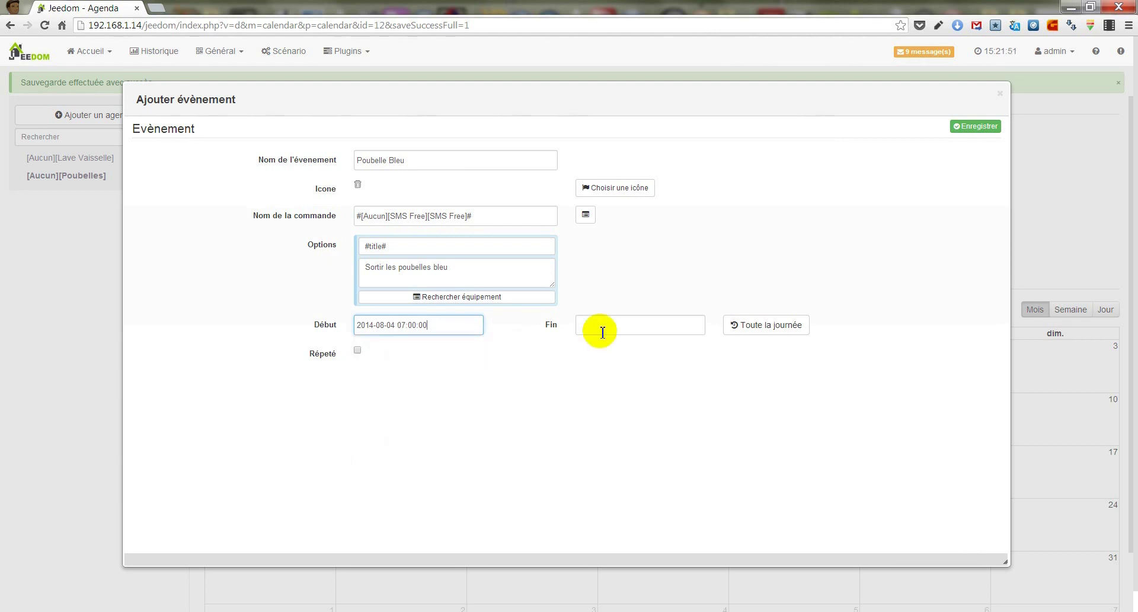
pyautogui.click(652, 326)
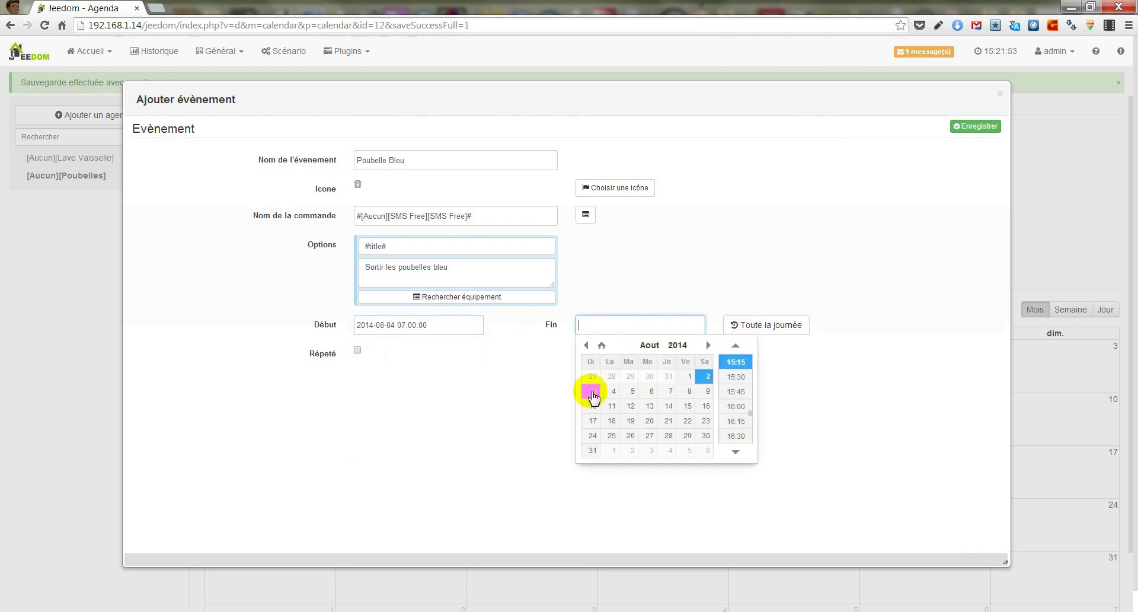
pyautogui.click(612, 391)
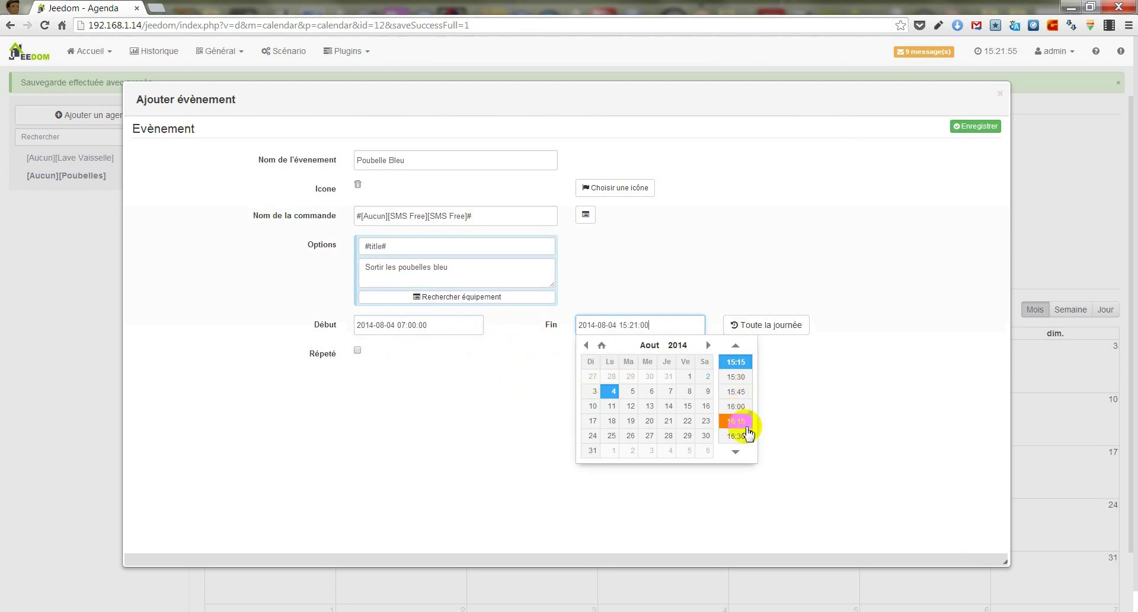
pyautogui.moveTo(748, 419); pyautogui.dragTo(757, 384)
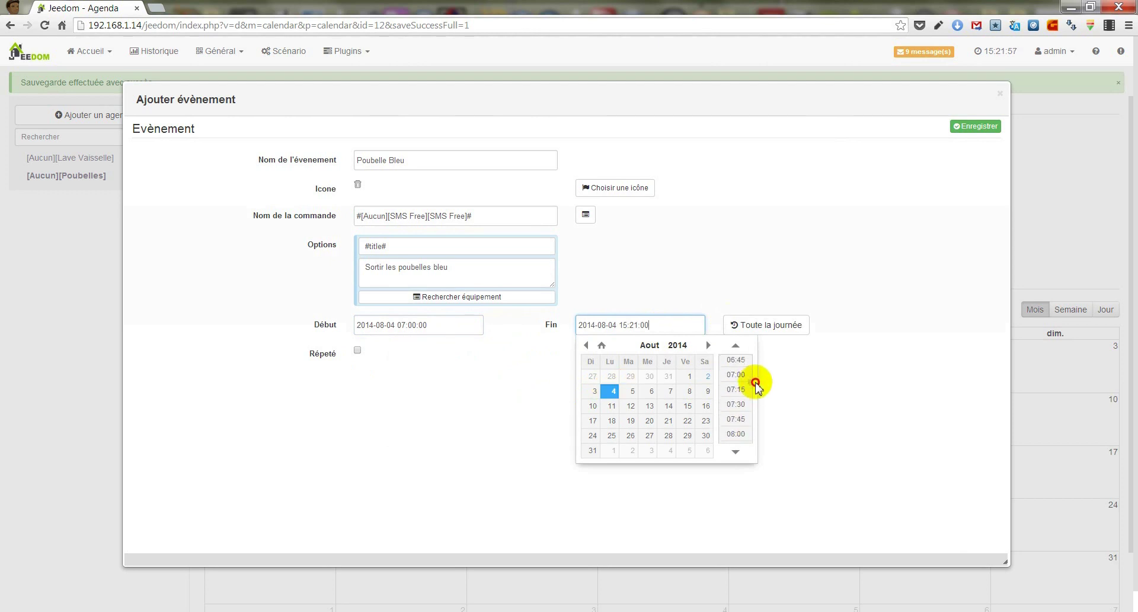
pyautogui.click(738, 403)
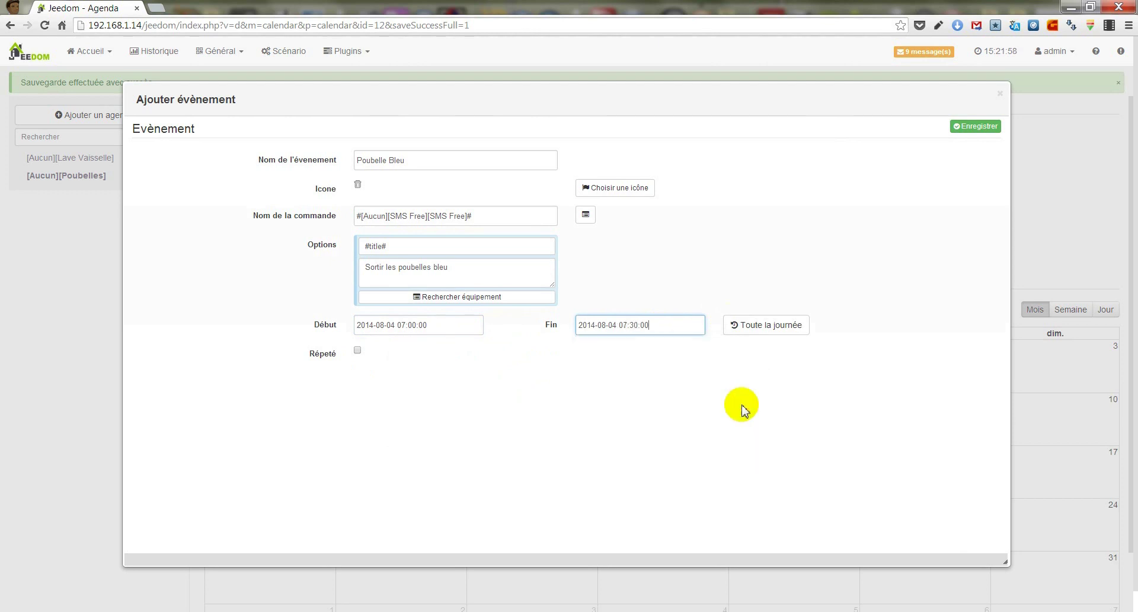
# Step: Make the event repeat every 1 day on Mondays and Thursdays only
pyautogui.click(357, 352)
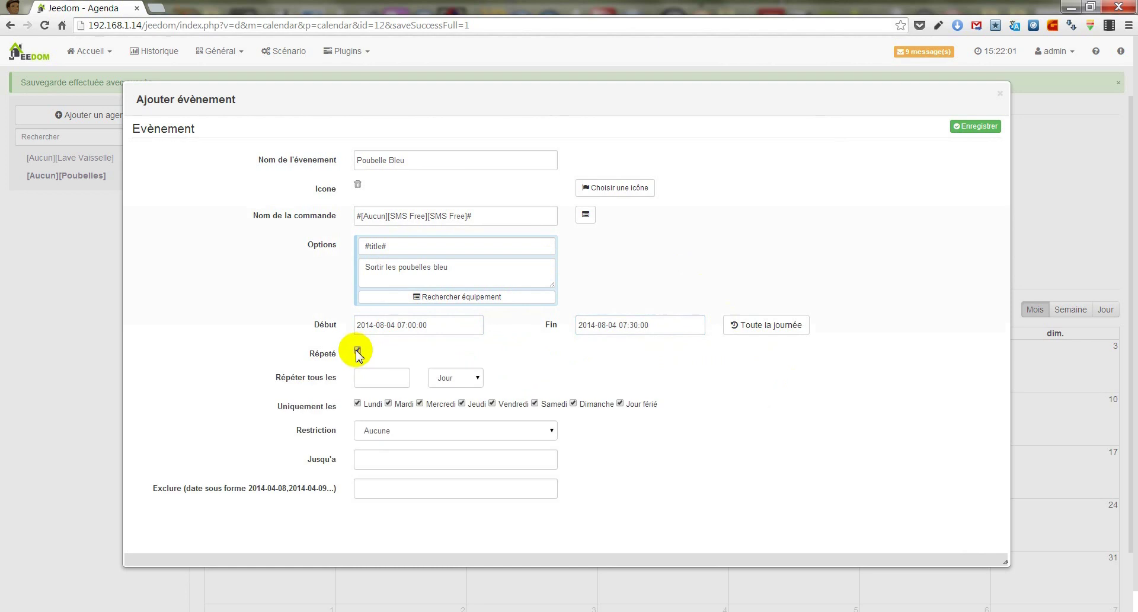
pyautogui.click(378, 384)
pyautogui.click(388, 404)
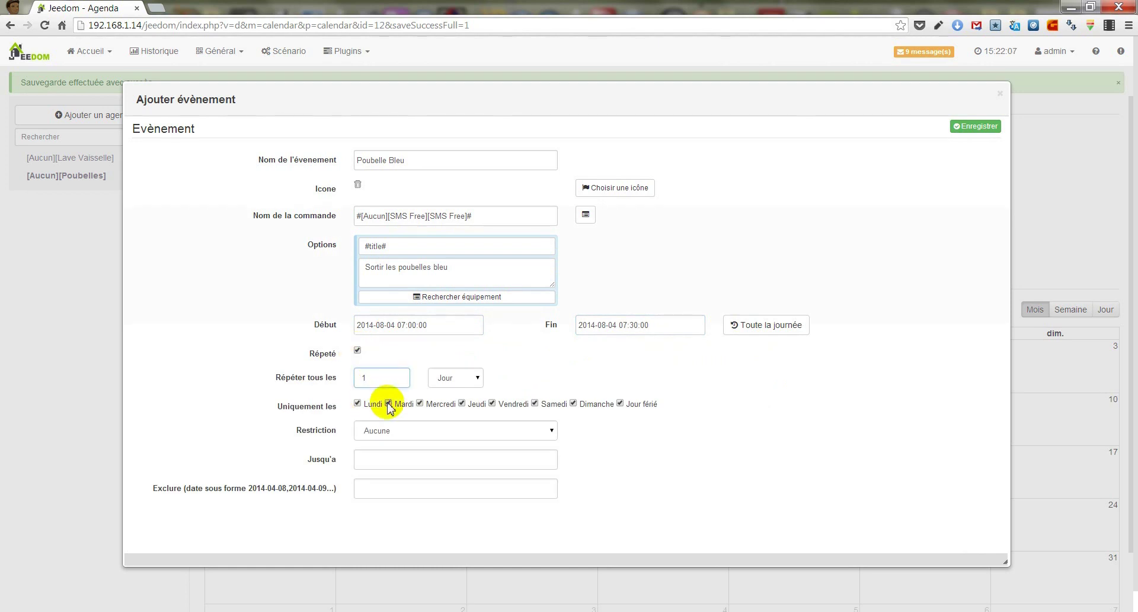
pyautogui.click(420, 403)
pyautogui.click(492, 404)
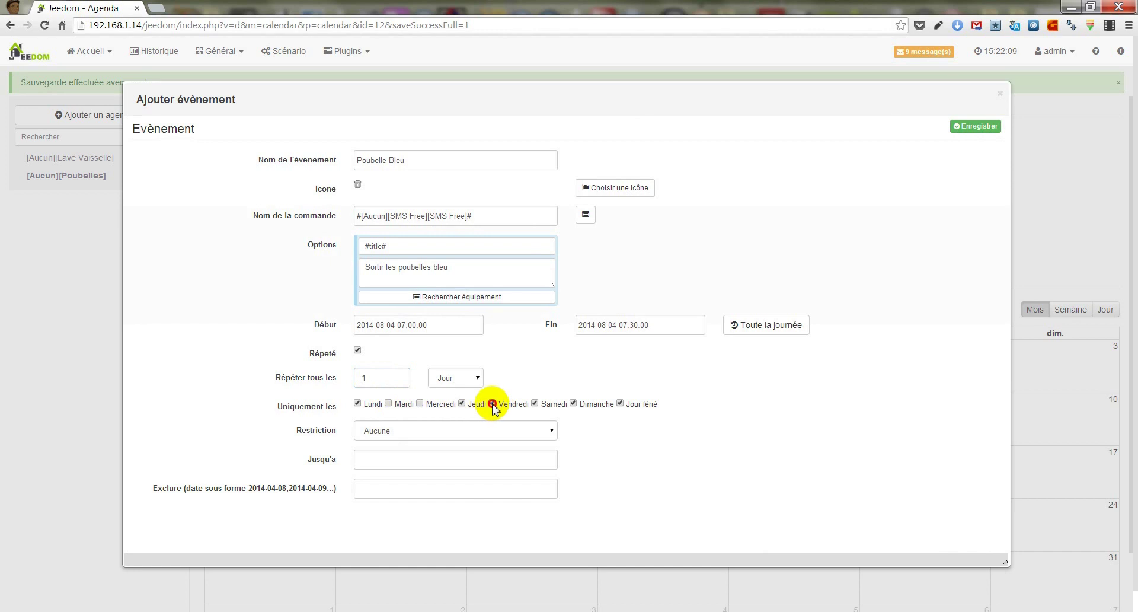
pyautogui.click(534, 403)
pyautogui.click(573, 404)
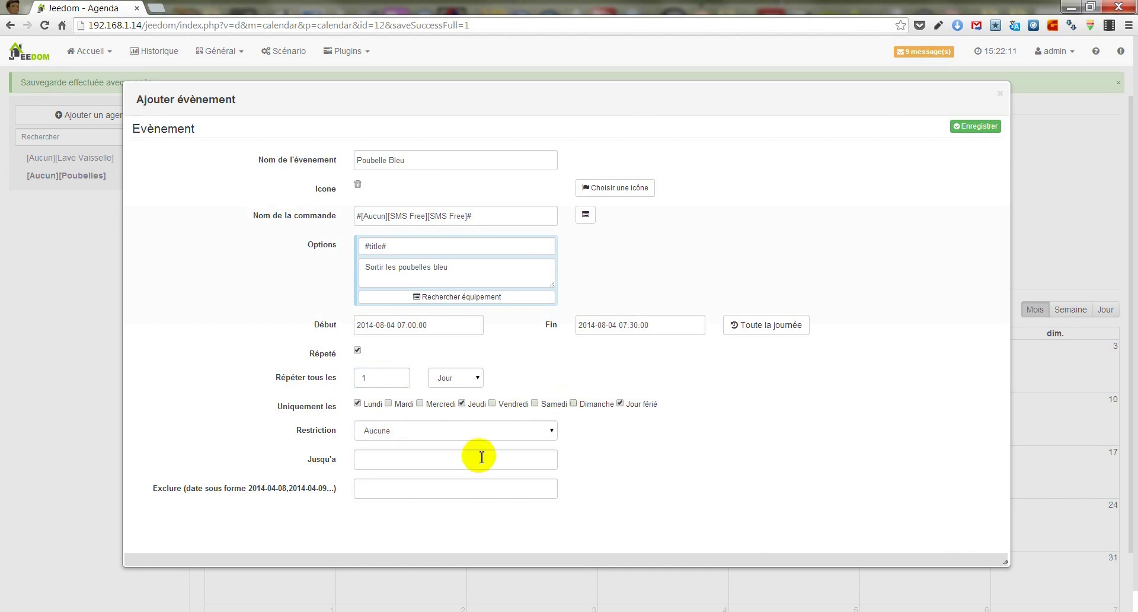
# Step: End the repetition on 31 December 2014 and save the Poubelle Bleu event
pyautogui.click(483, 456)
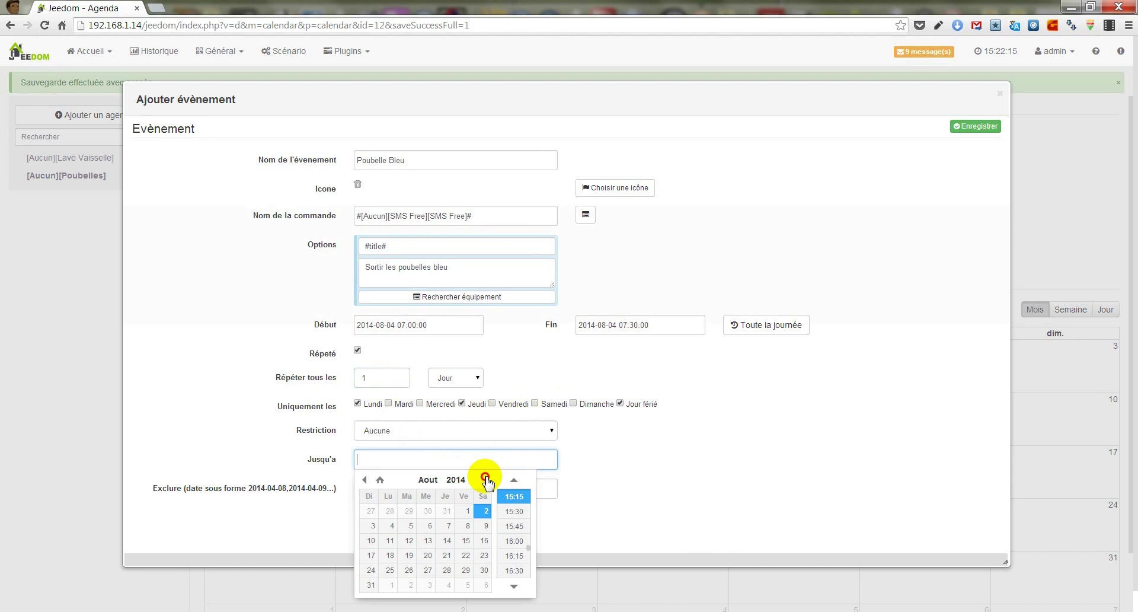
pyautogui.click(486, 480)
pyautogui.click(486, 480)
pyautogui.click(486, 479)
pyautogui.click(486, 480)
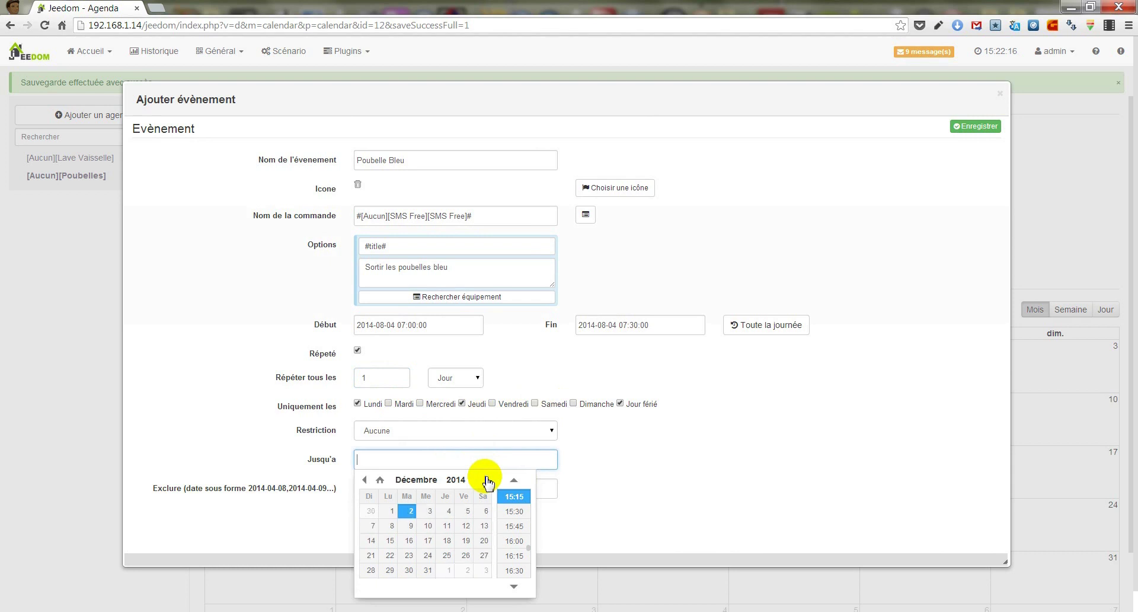
pyautogui.click(427, 569)
pyautogui.click(782, 462)
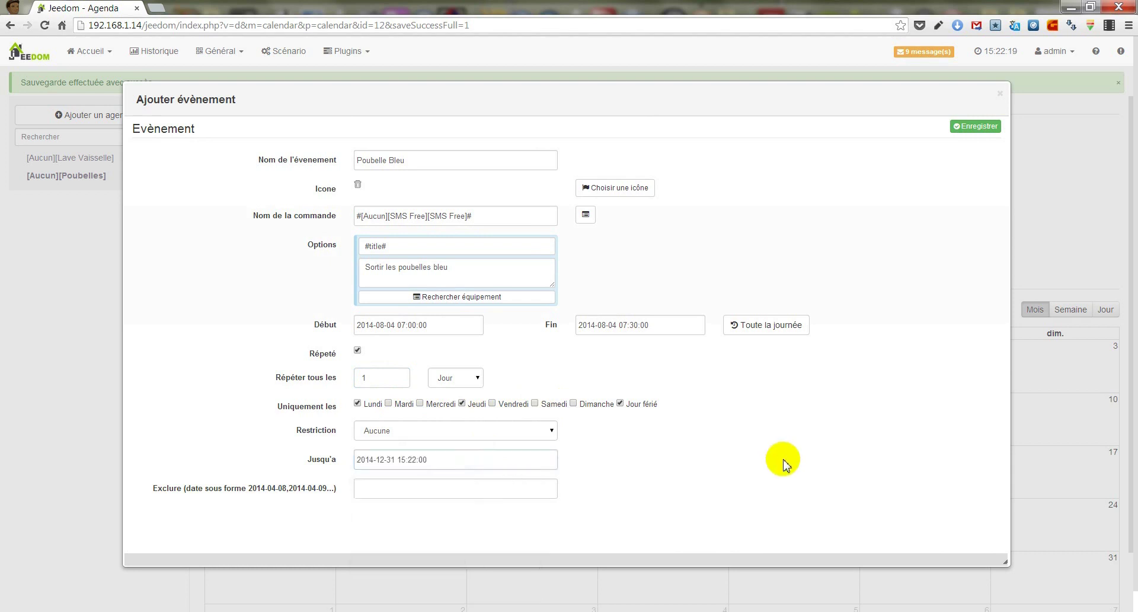
pyautogui.click(988, 131)
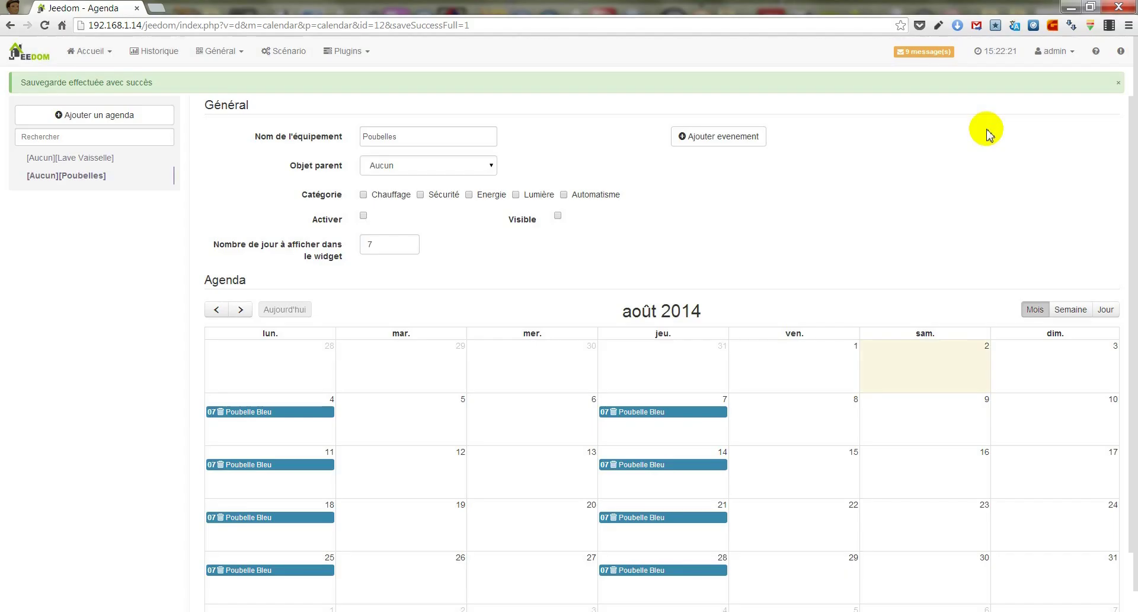
pyautogui.scroll(-3, 880, 291)
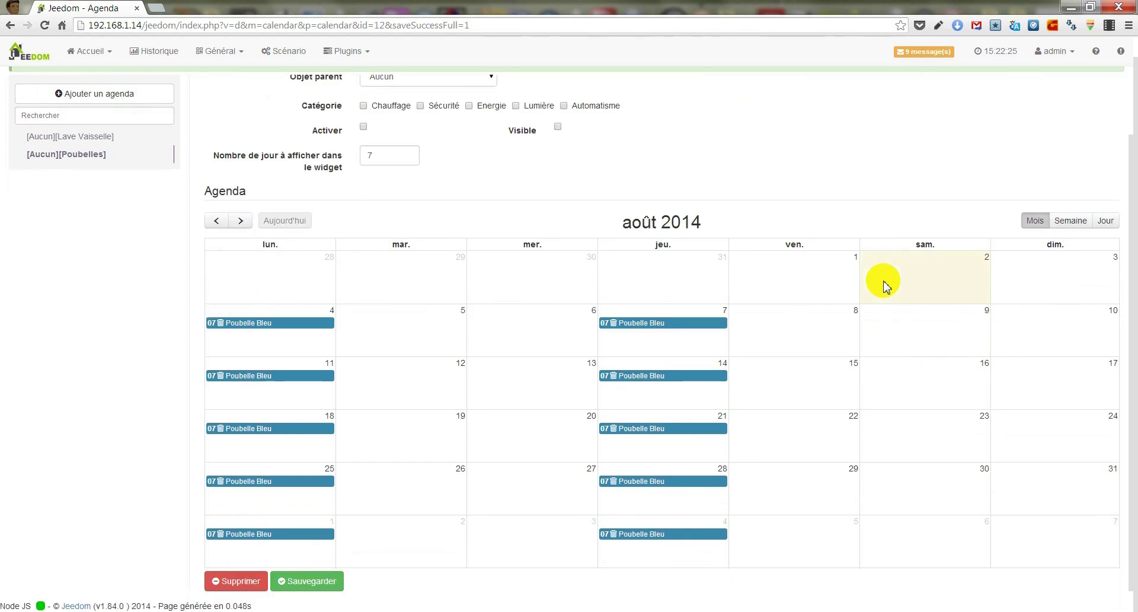
pyautogui.scroll(2, 886, 285)
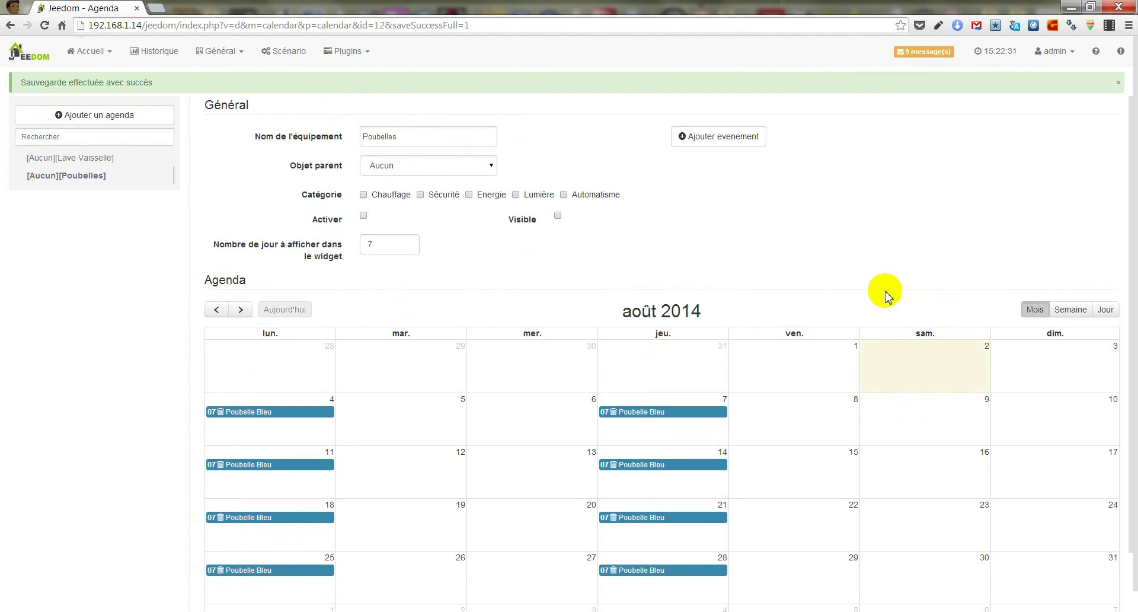
# Step: Start a new event named 'Poubelles vertes' with the trash bin icon
pyautogui.click(722, 136)
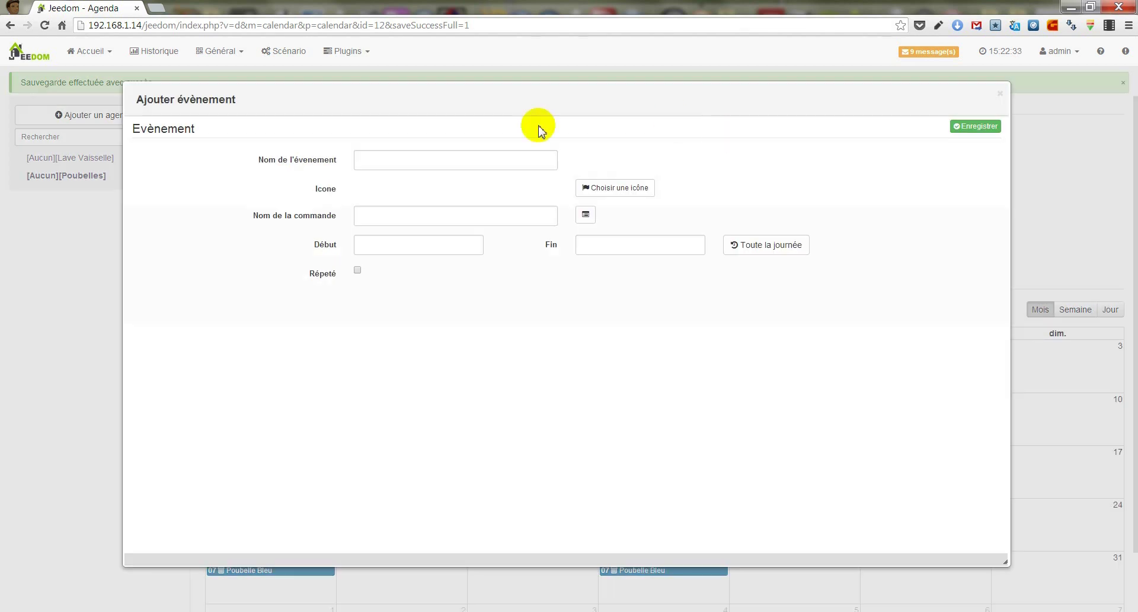
pyautogui.click(422, 163)
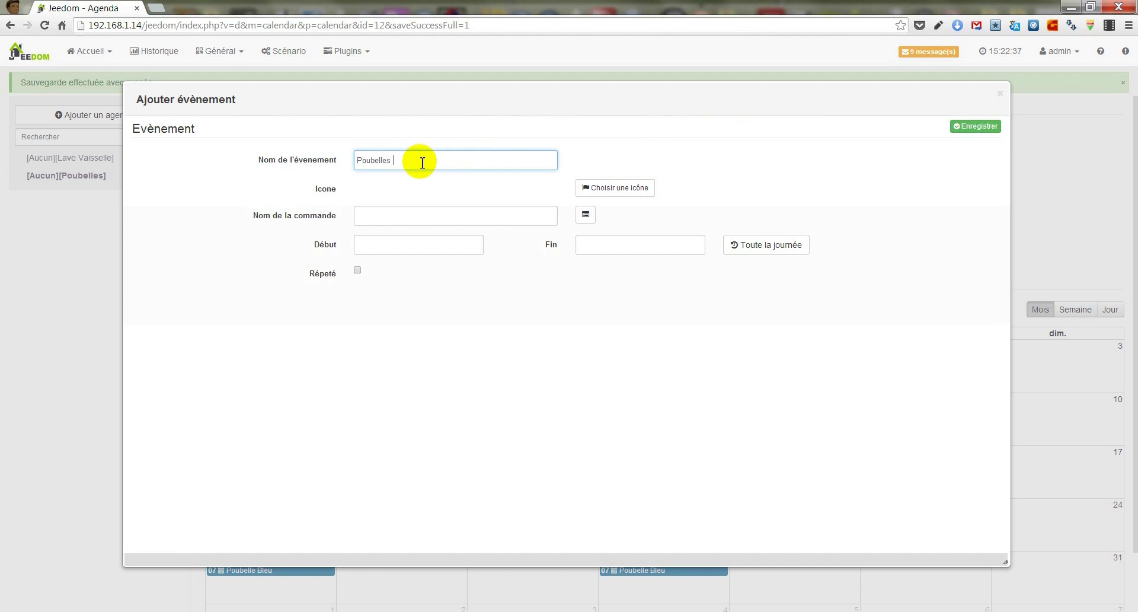
pyautogui.click(613, 190)
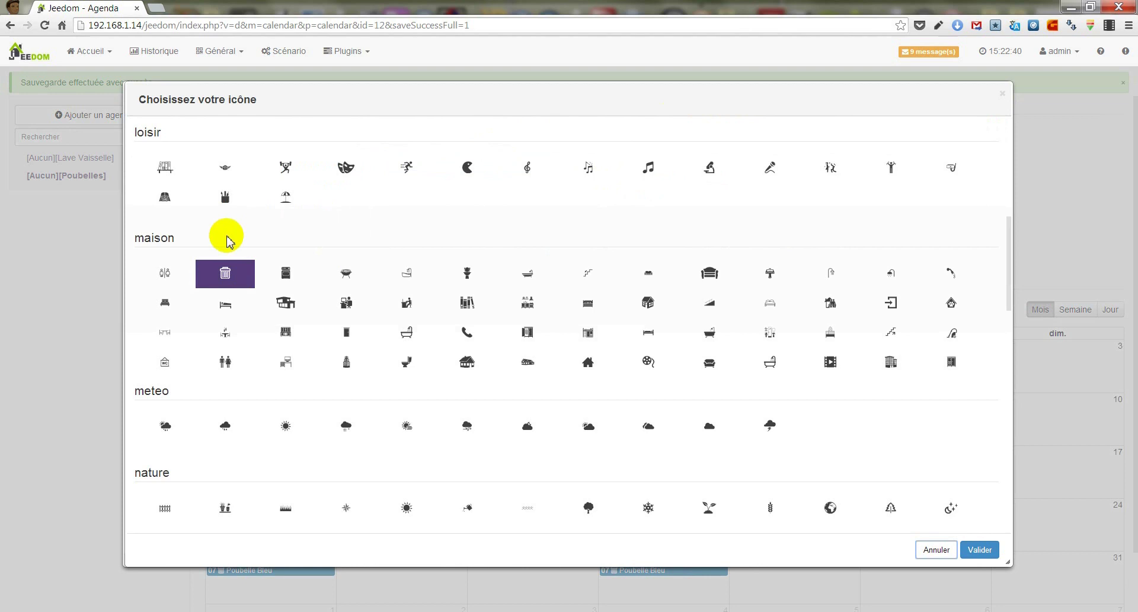
pyautogui.click(225, 273)
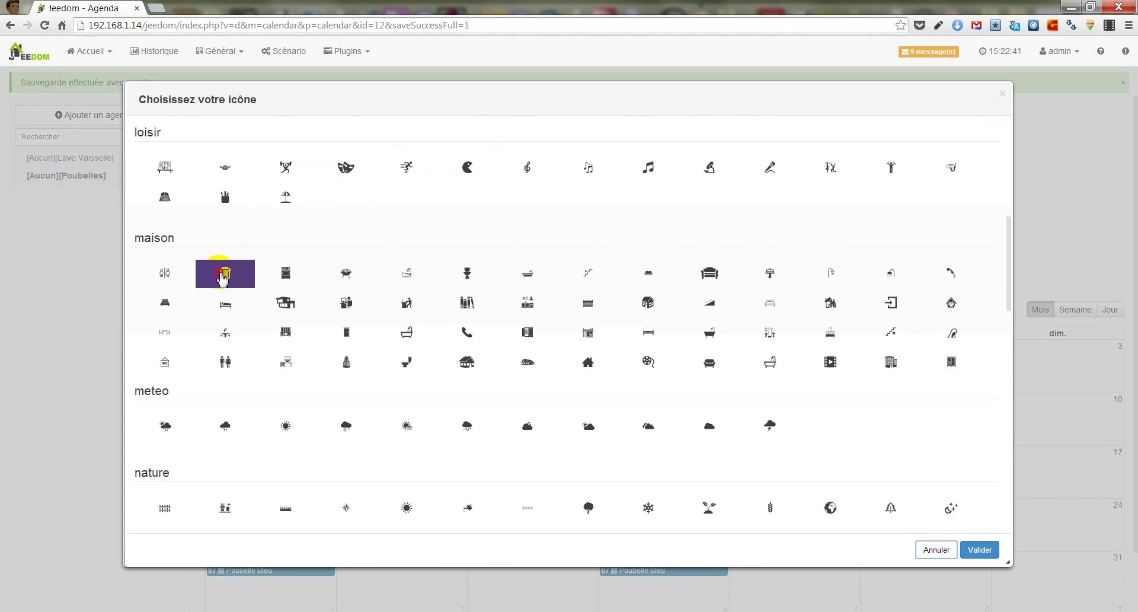
pyautogui.click(980, 550)
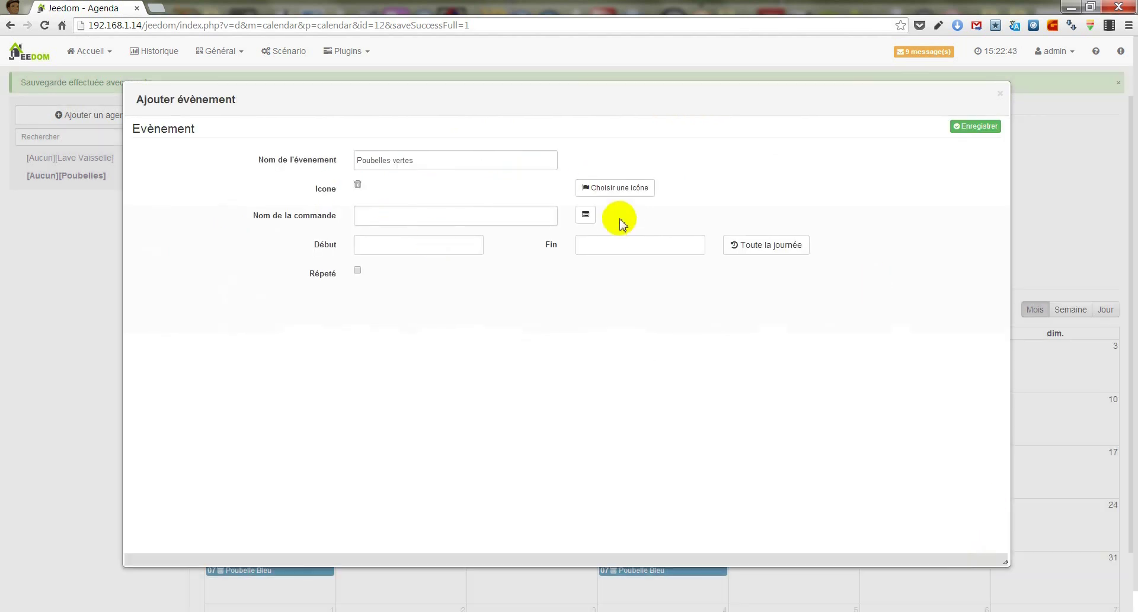
# Step: Make the event send SMS Free with the message 'Sortir les poubelles vertes'
pyautogui.click(586, 215)
pyautogui.click(580, 322)
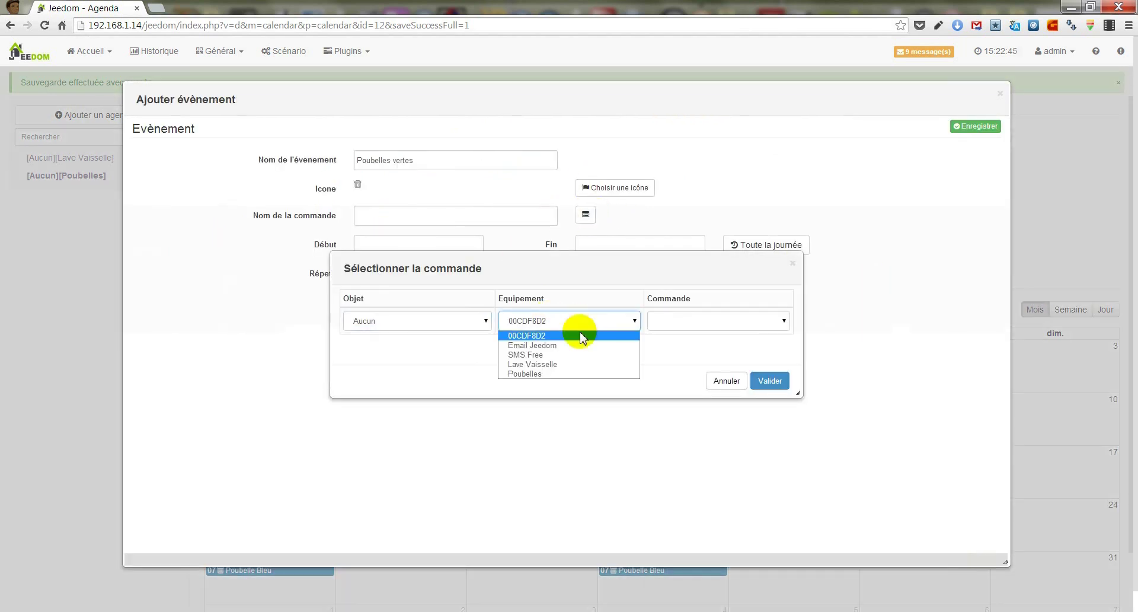
pyautogui.click(562, 354)
pyautogui.click(768, 380)
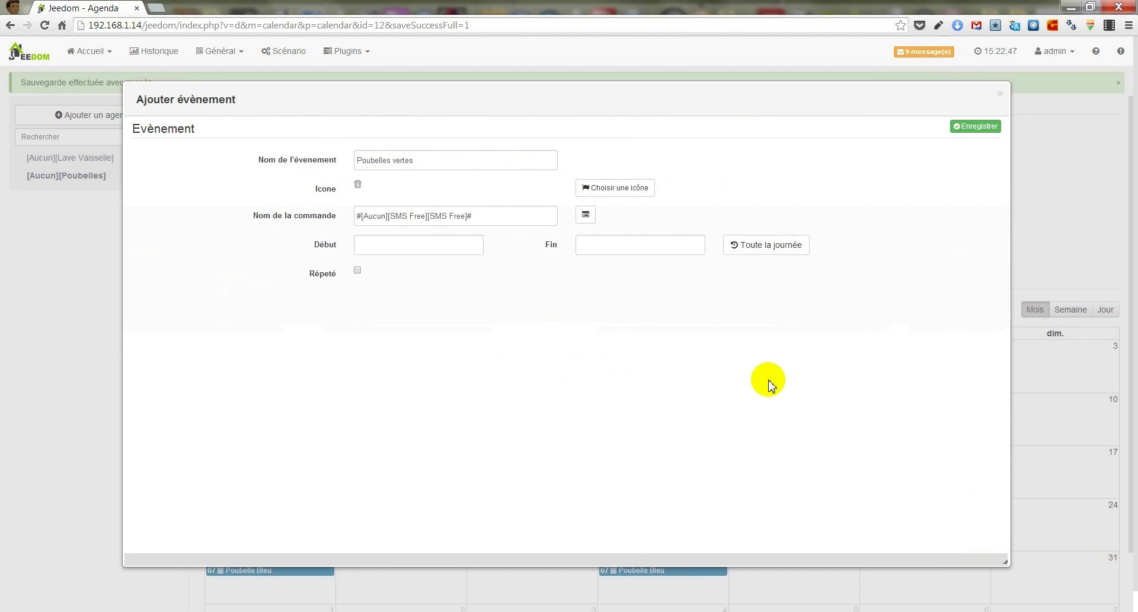
pyautogui.click(461, 274)
pyautogui.moveTo(461, 274); pyautogui.dragTo(231, 277)
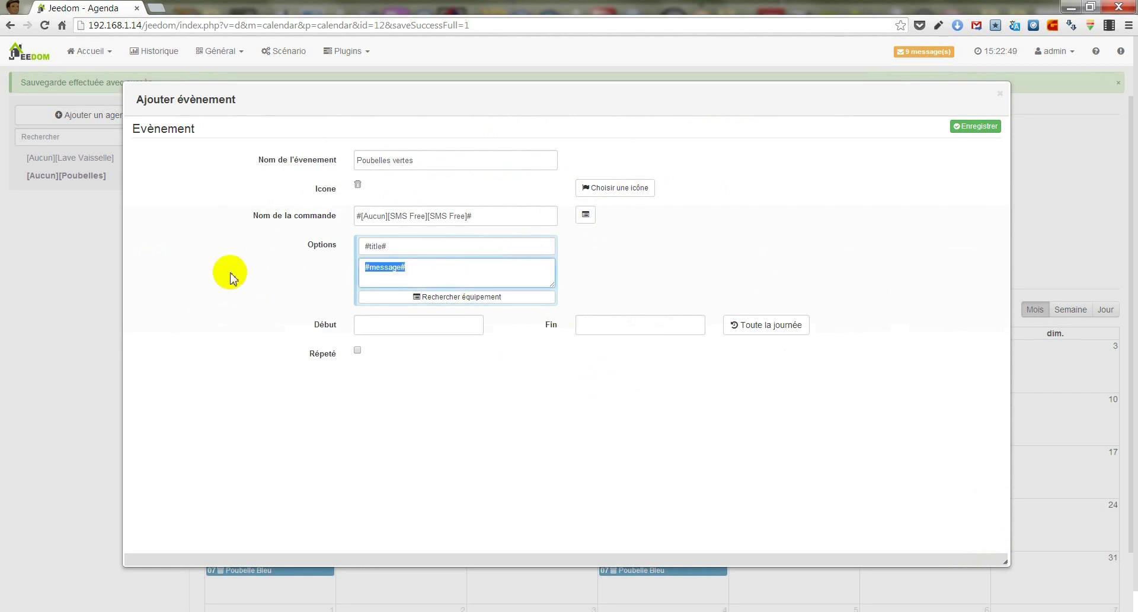
pyautogui.write('Sortir les poubelles vertes')
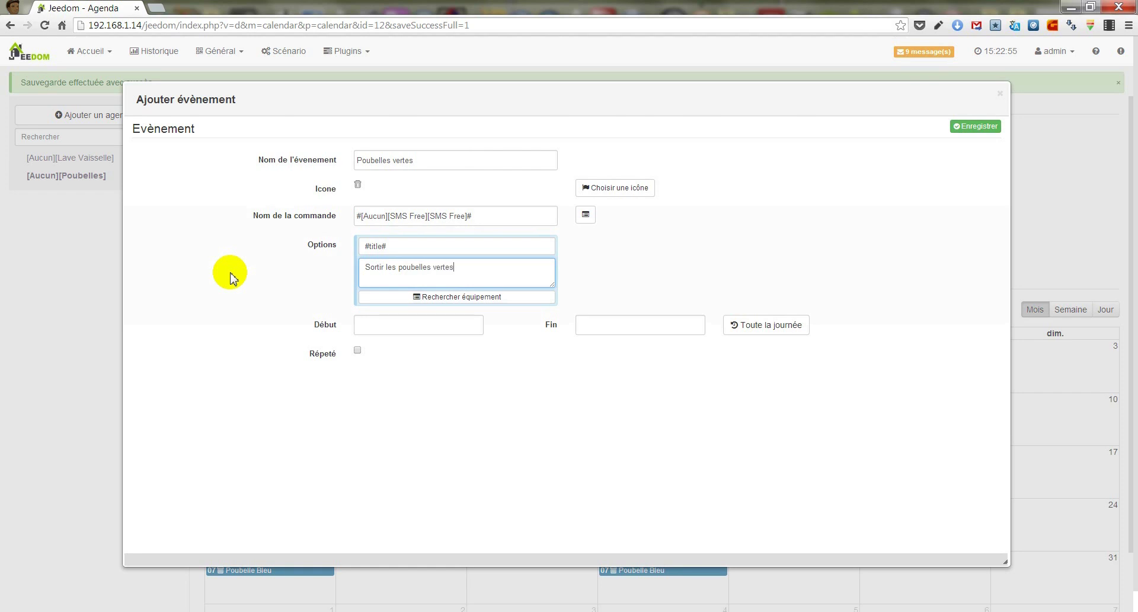
pyautogui.click(474, 328)
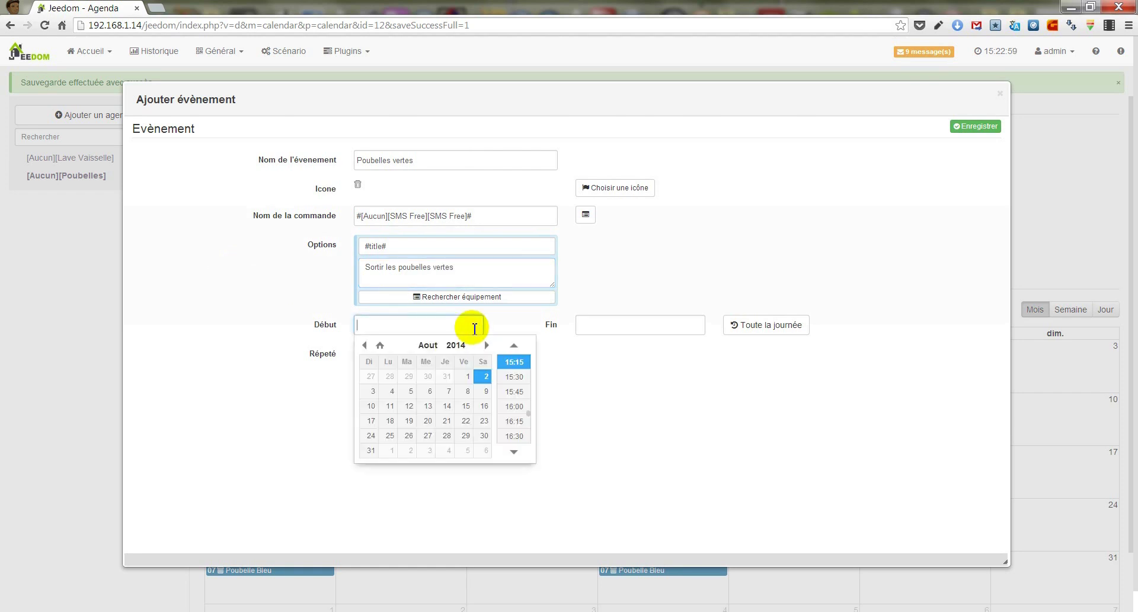
pyautogui.click(410, 396)
pyautogui.scroll(5, 516, 409)
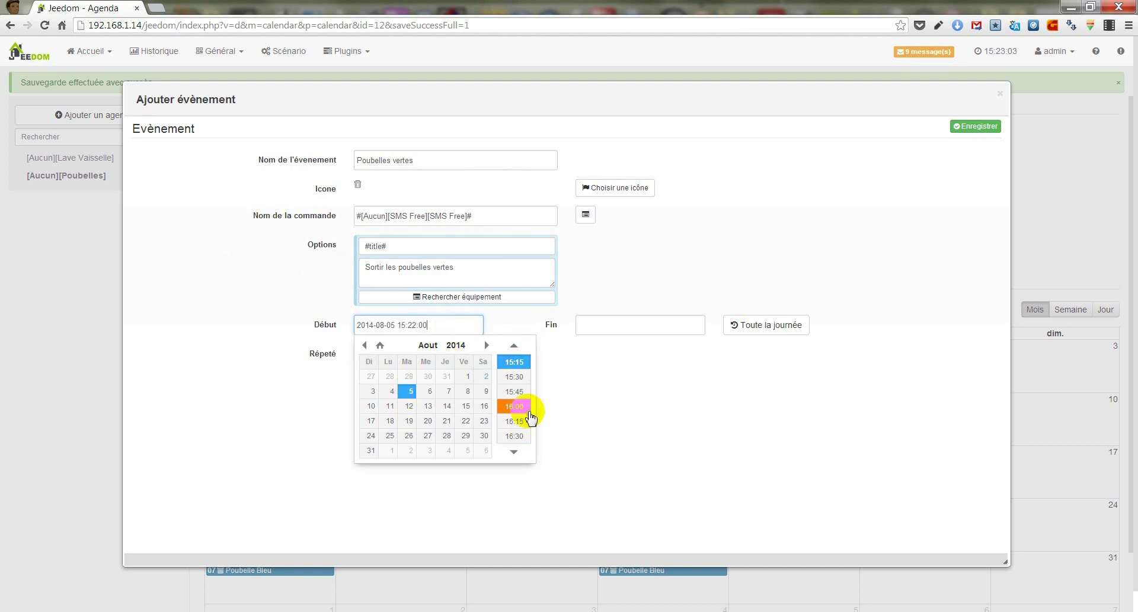
pyautogui.scroll(8, 529, 384)
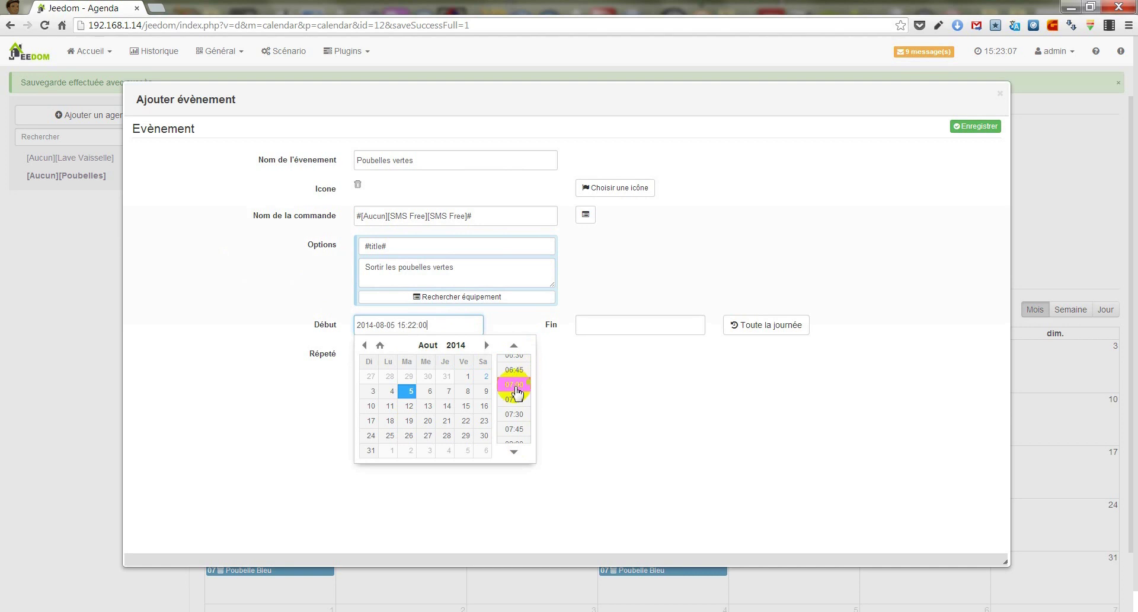
pyautogui.click(514, 385)
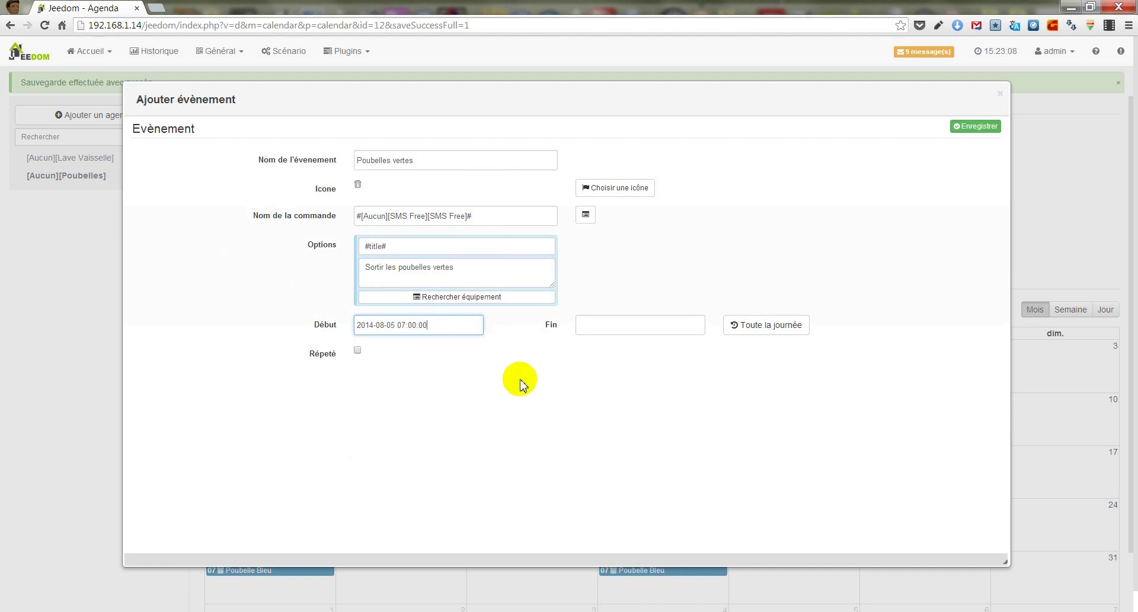
pyautogui.click(666, 331)
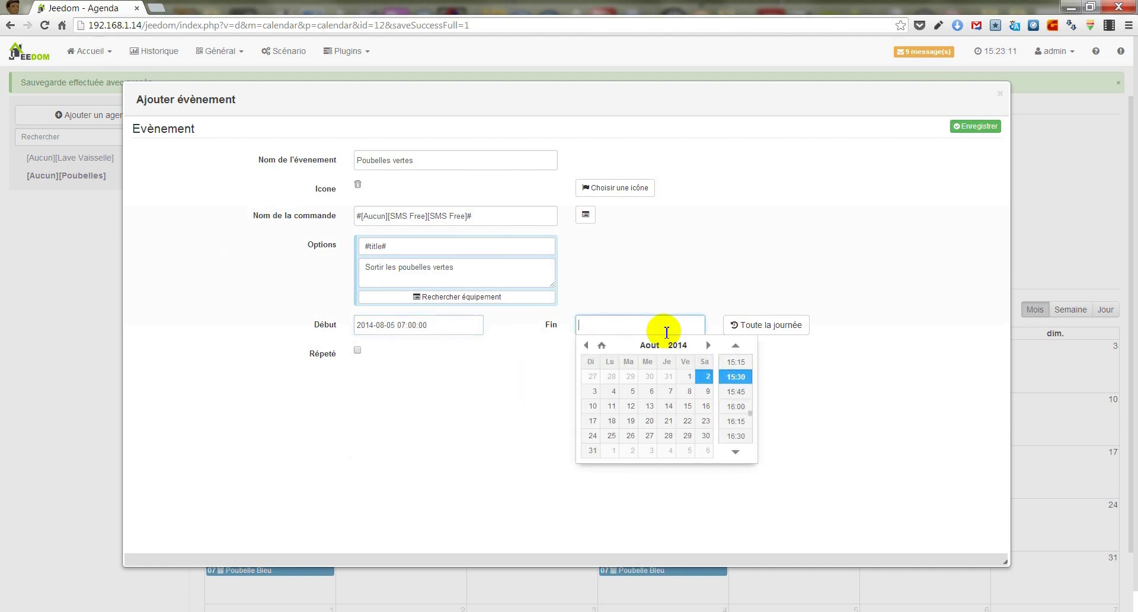
pyautogui.click(632, 391)
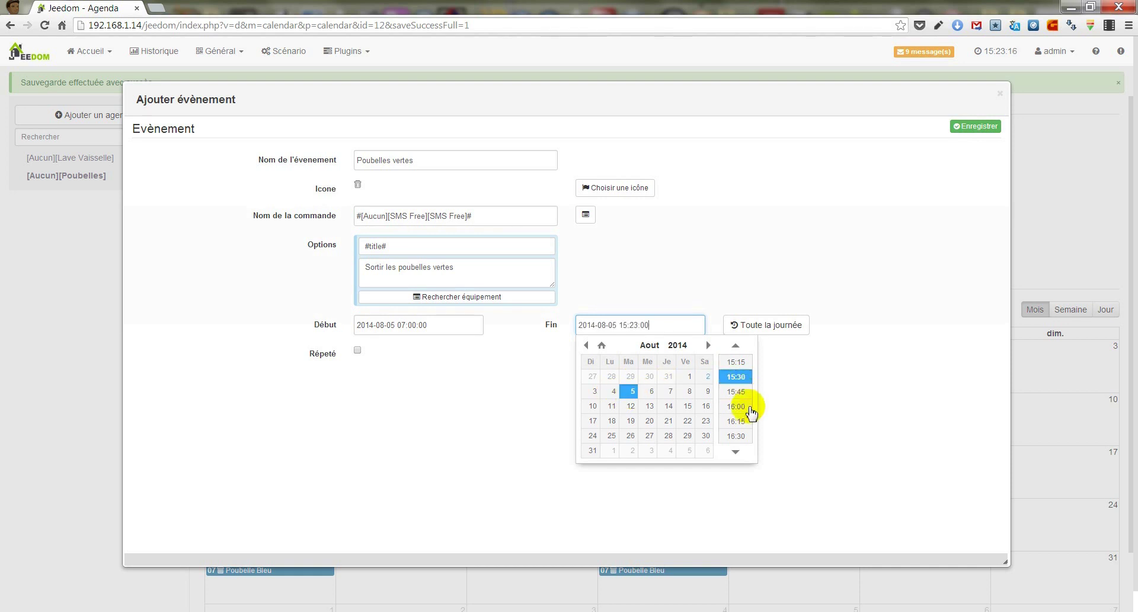
pyautogui.moveTo(750, 414); pyautogui.dragTo(751, 381)
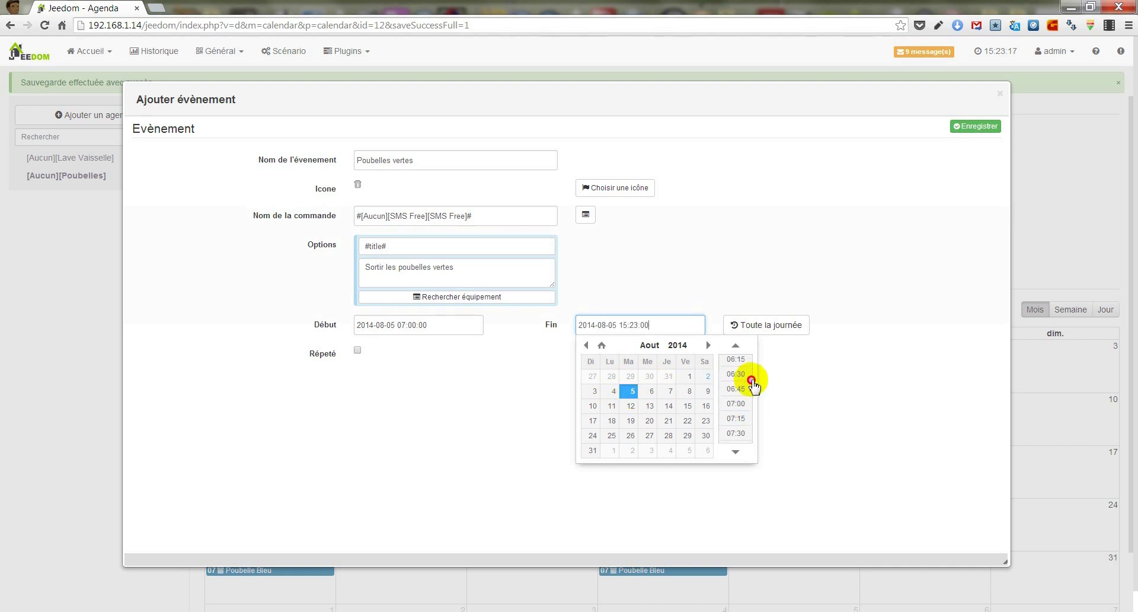
pyautogui.click(736, 433)
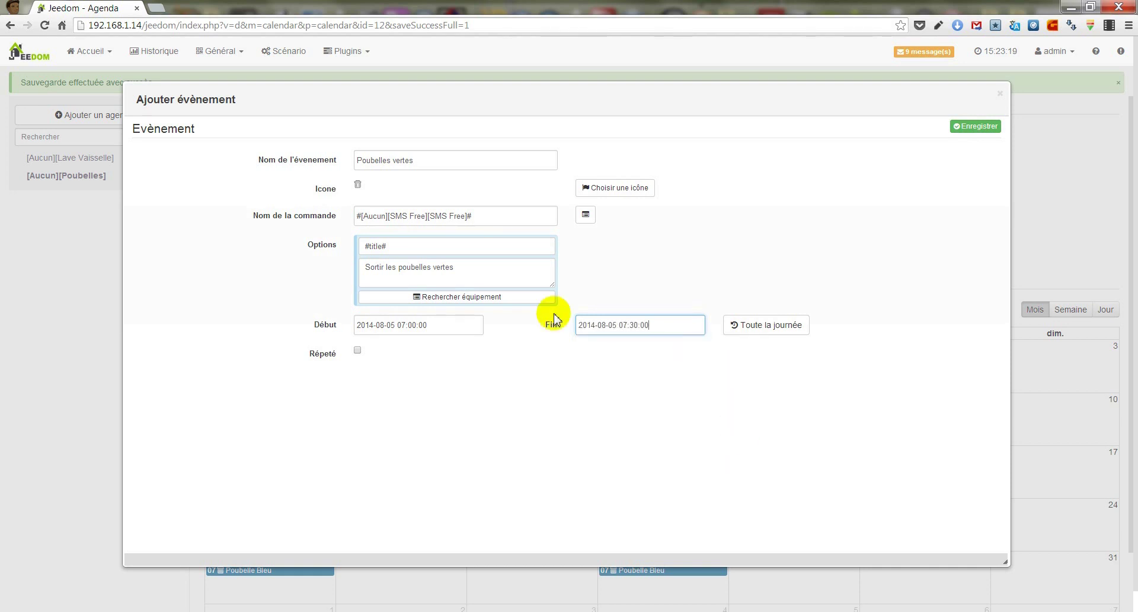
# Step: Make Poubelles vertes repeat on Tuesdays and Fridays only
pyautogui.click(358, 350)
pyautogui.click(406, 378)
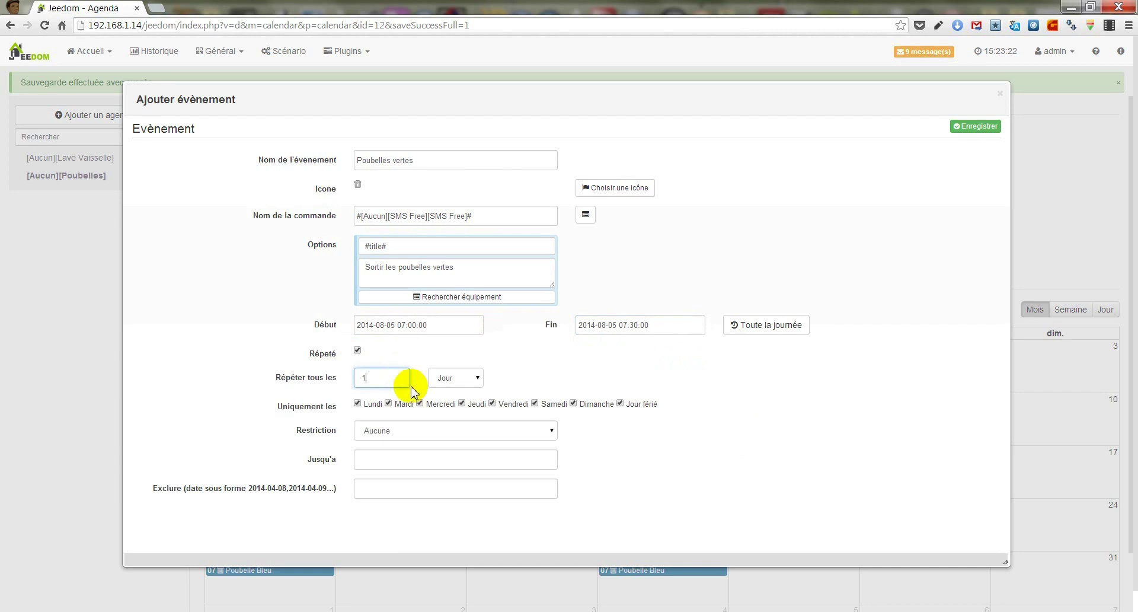
pyautogui.click(358, 403)
pyautogui.click(419, 403)
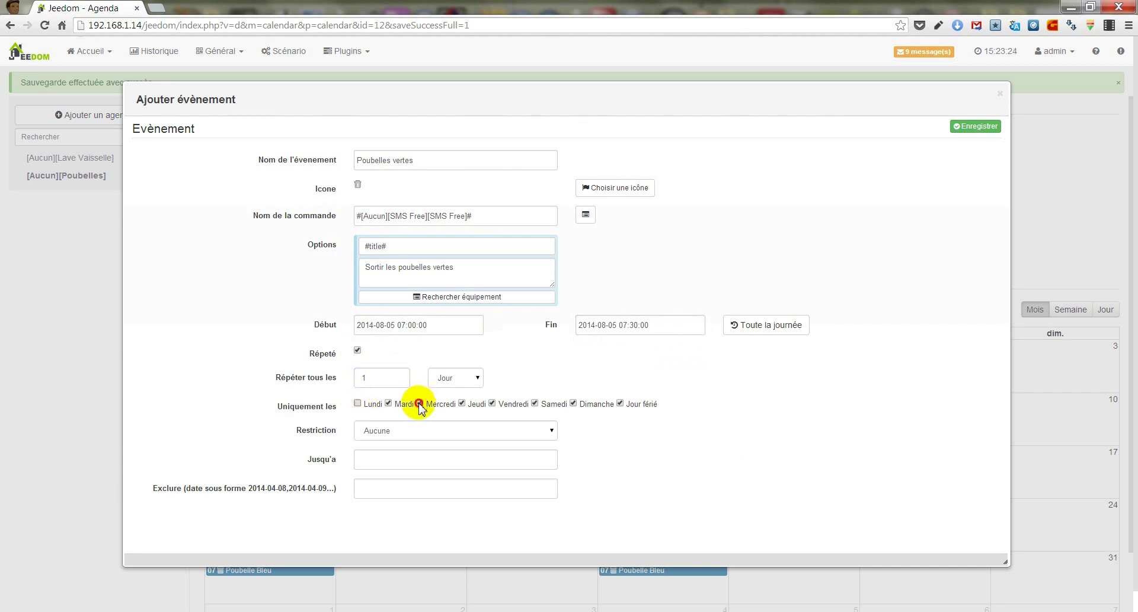
pyautogui.click(461, 403)
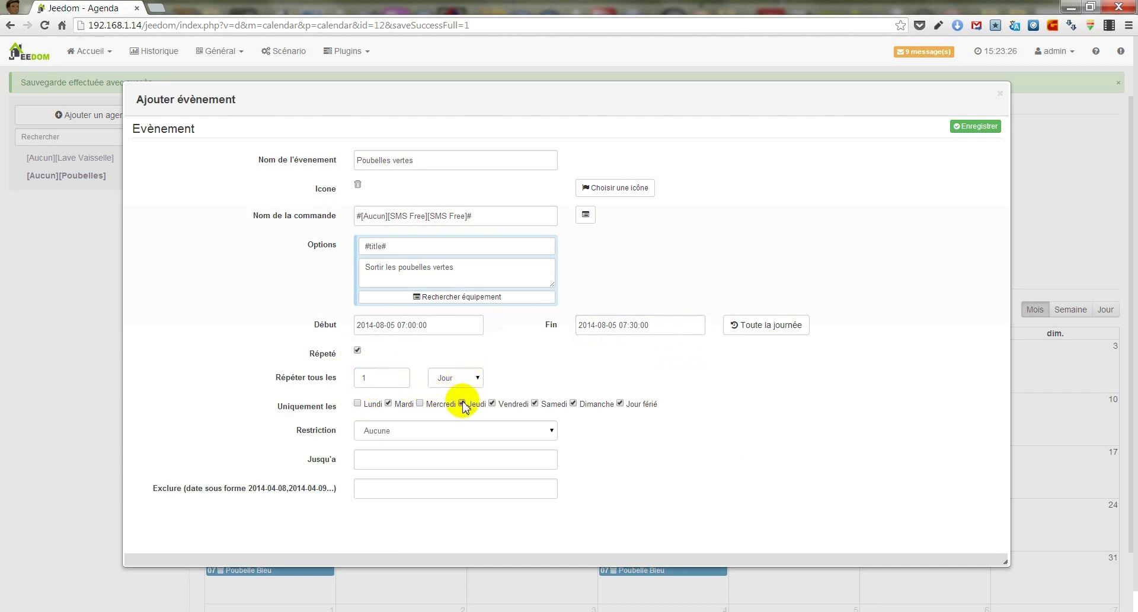
pyautogui.click(534, 403)
pyautogui.click(574, 403)
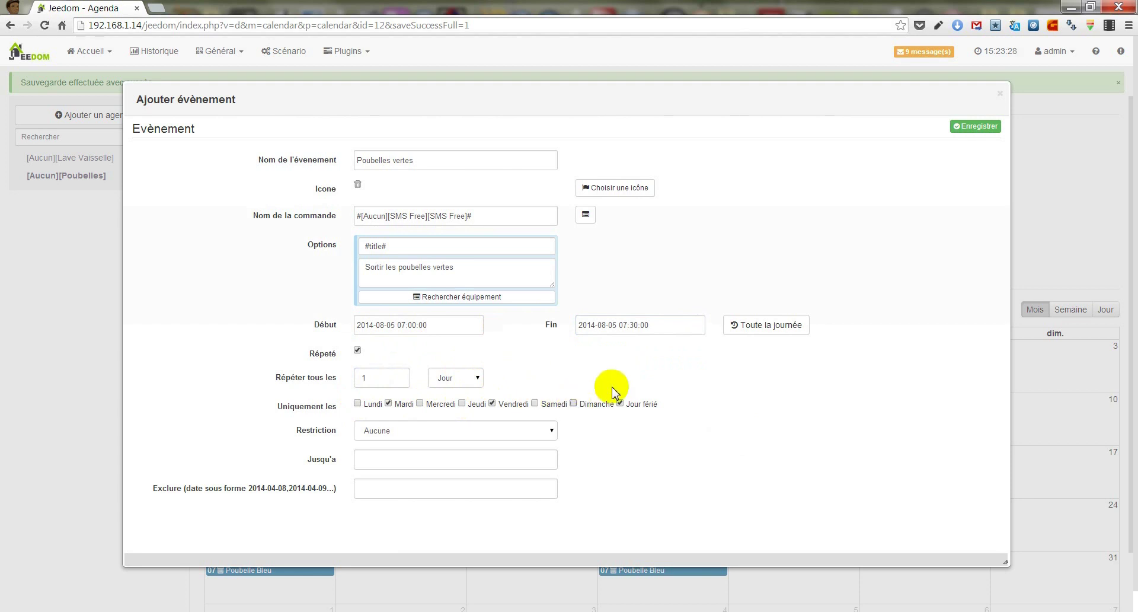
# Step: Stop the repetition on 31 December 2014 and save the Poubelles vertes event
pyautogui.click(442, 456)
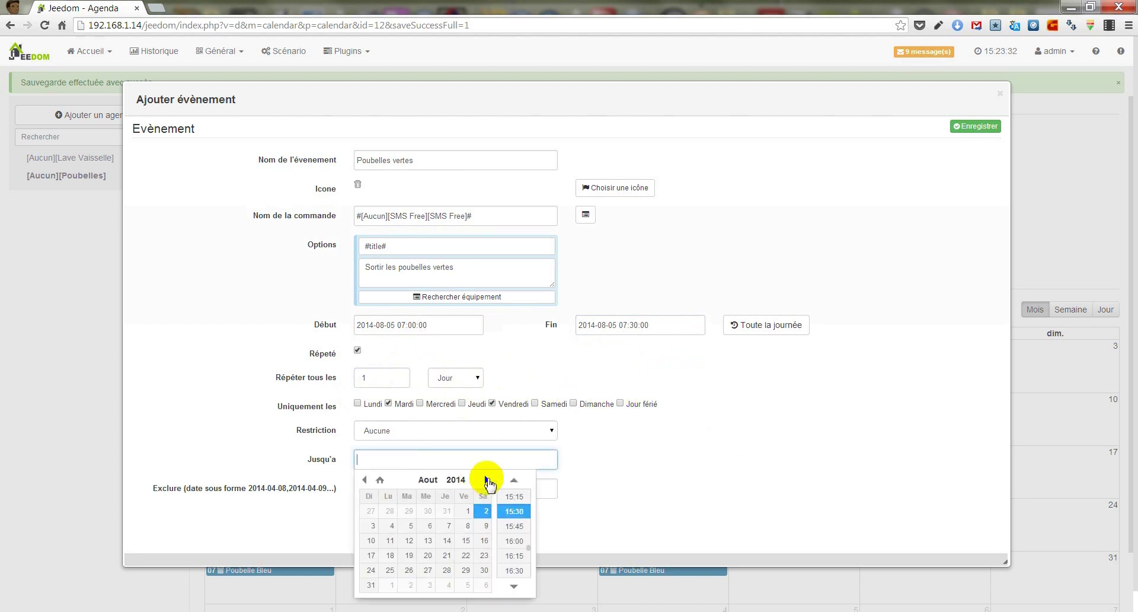
pyautogui.click(487, 479)
pyautogui.click(487, 479)
pyautogui.click(486, 479)
pyautogui.click(487, 480)
pyautogui.click(487, 479)
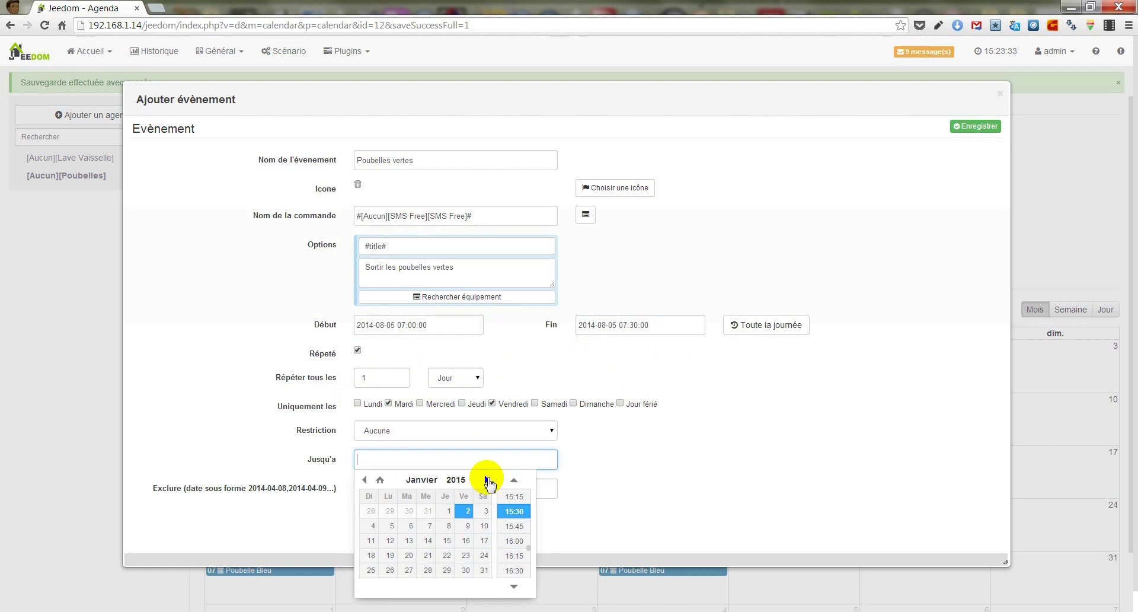
pyautogui.click(364, 480)
pyautogui.click(426, 570)
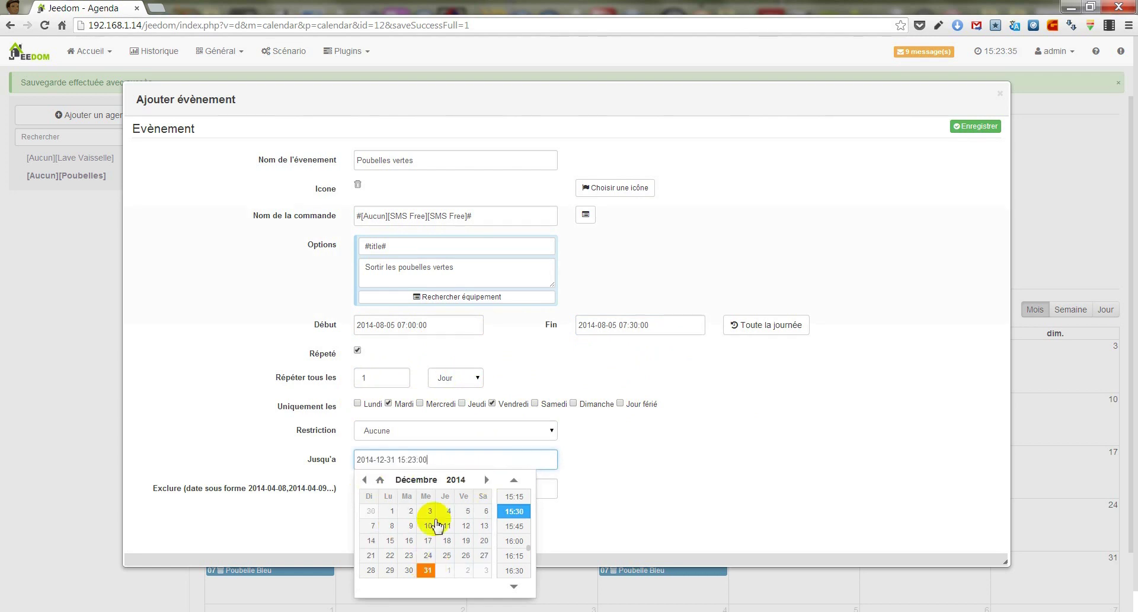
pyautogui.click(750, 456)
pyautogui.click(983, 127)
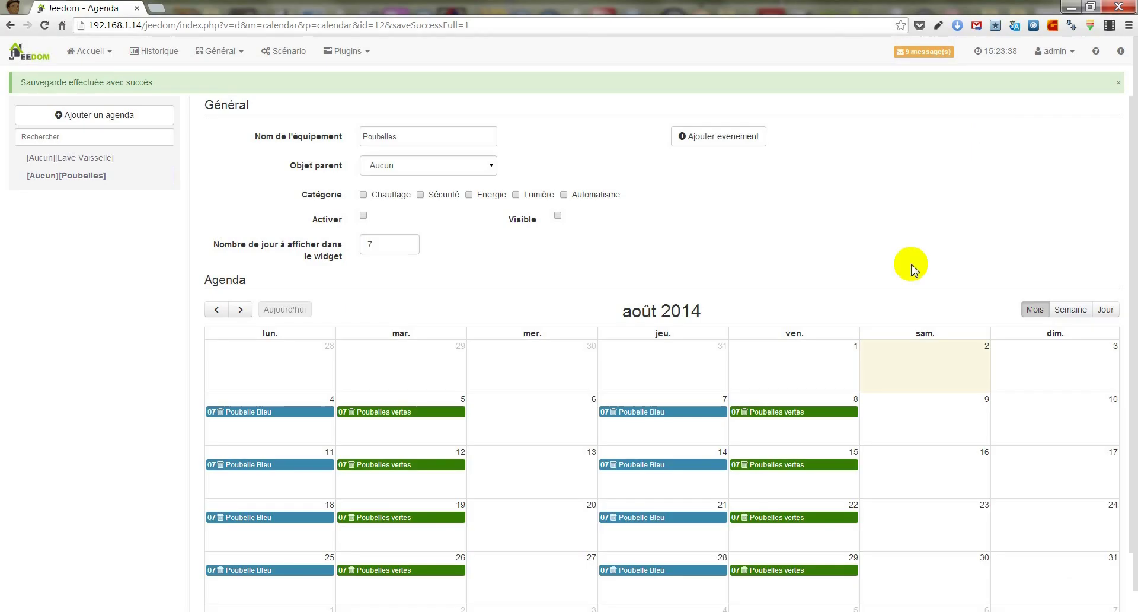
# Step: Scroll down the equipment page to reach the Lave Vaisselle settings
pyautogui.scroll(-1, 843, 202)
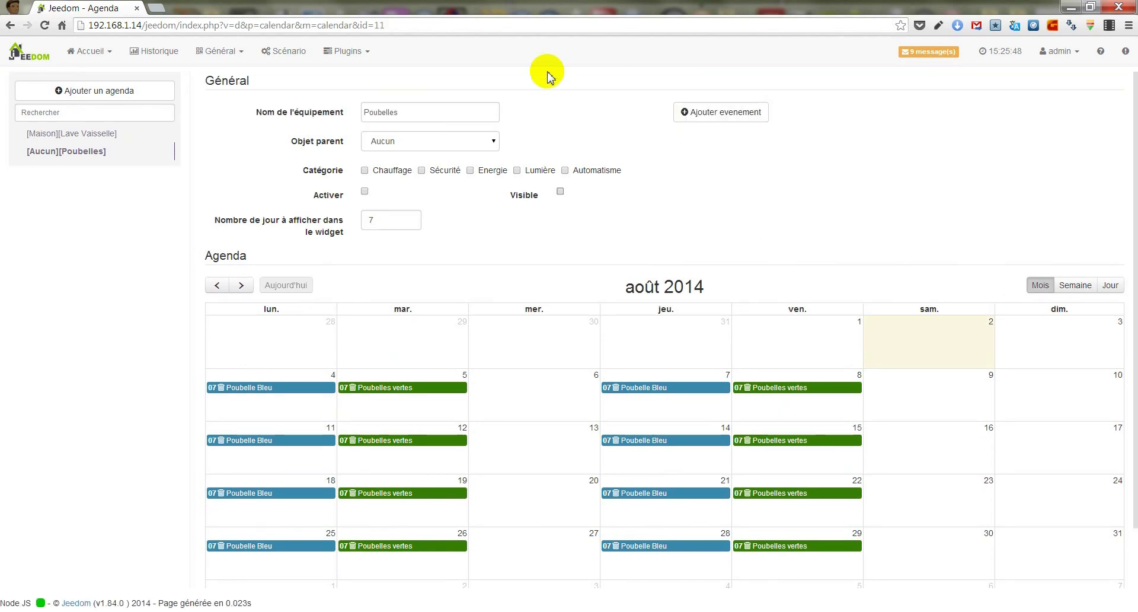
# Step: Attach Poubelles to Maison, activate and save it, then view the Dashboard
pyautogui.click(486, 145)
pyautogui.click(471, 166)
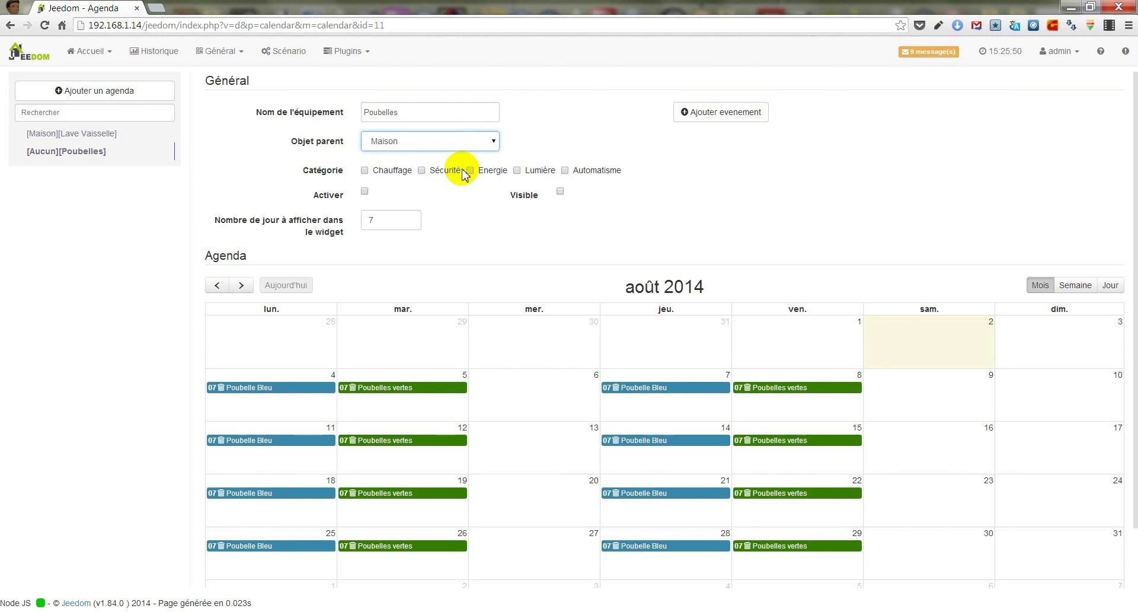
pyautogui.click(364, 191)
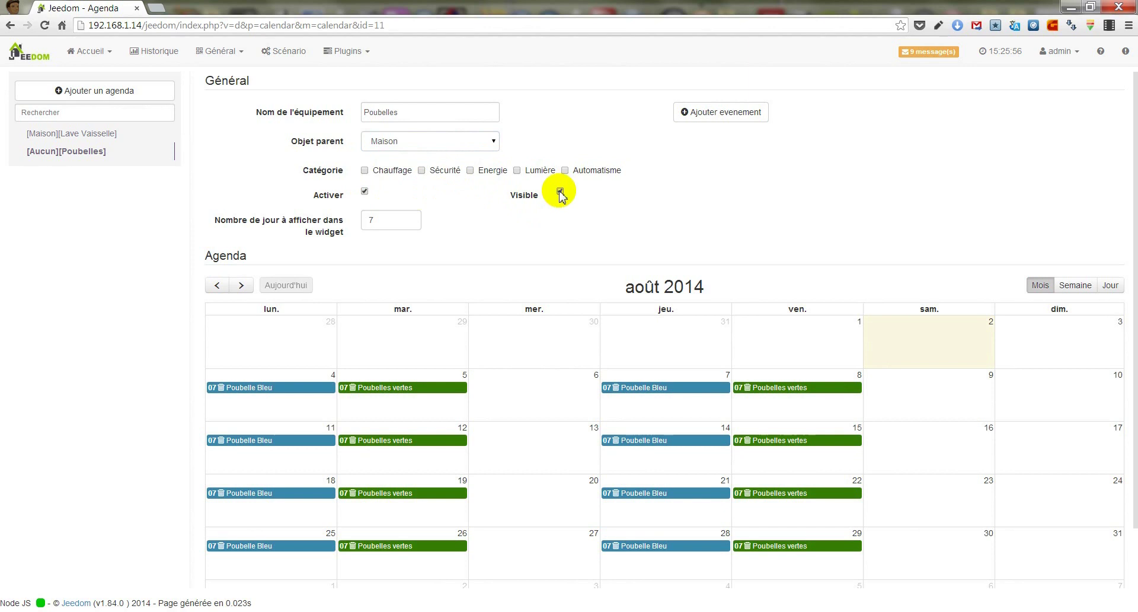
pyautogui.scroll(-2, 356, 415)
pyautogui.click(314, 580)
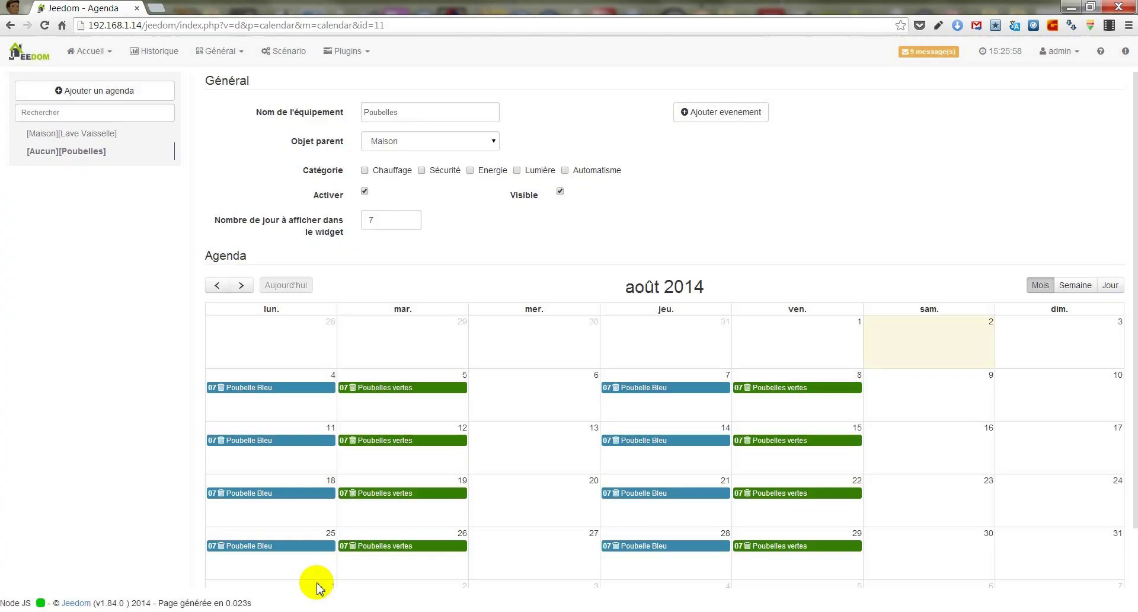
pyautogui.click(90, 52)
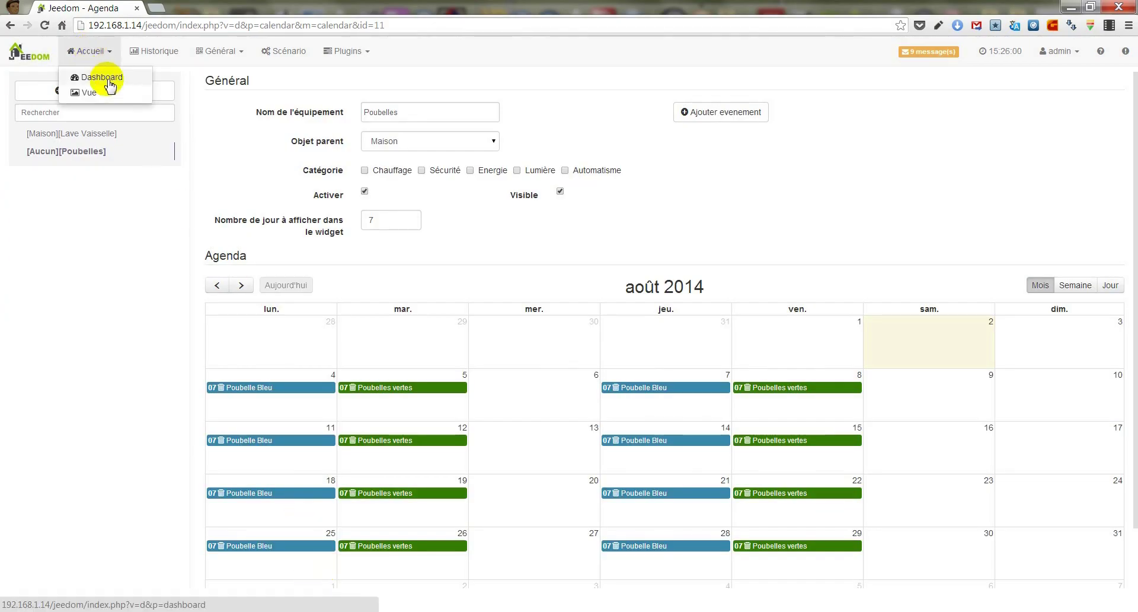
pyautogui.click(105, 78)
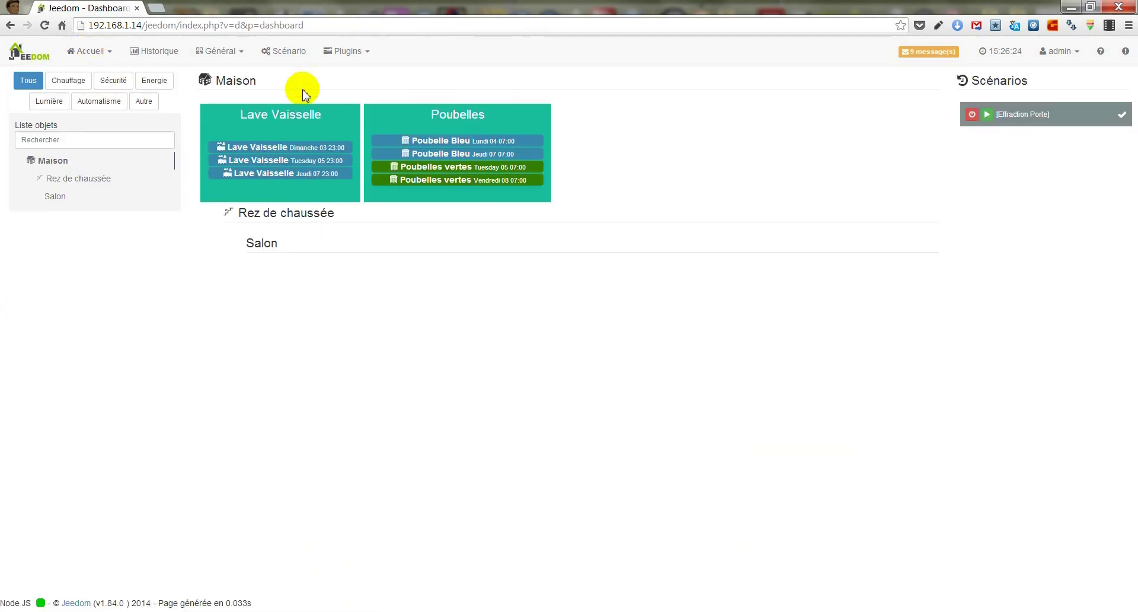